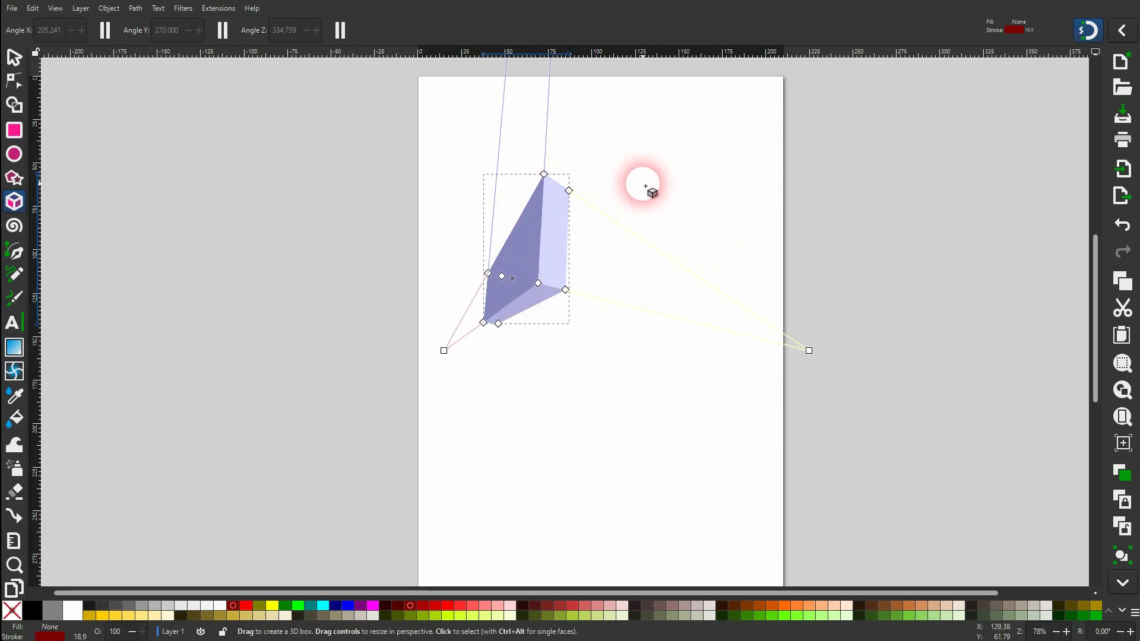
Delete the existing 3D box and draw a new elongated one in the right half of the page
key("Delete")
left_click_drag(700, 231, 603, 312)
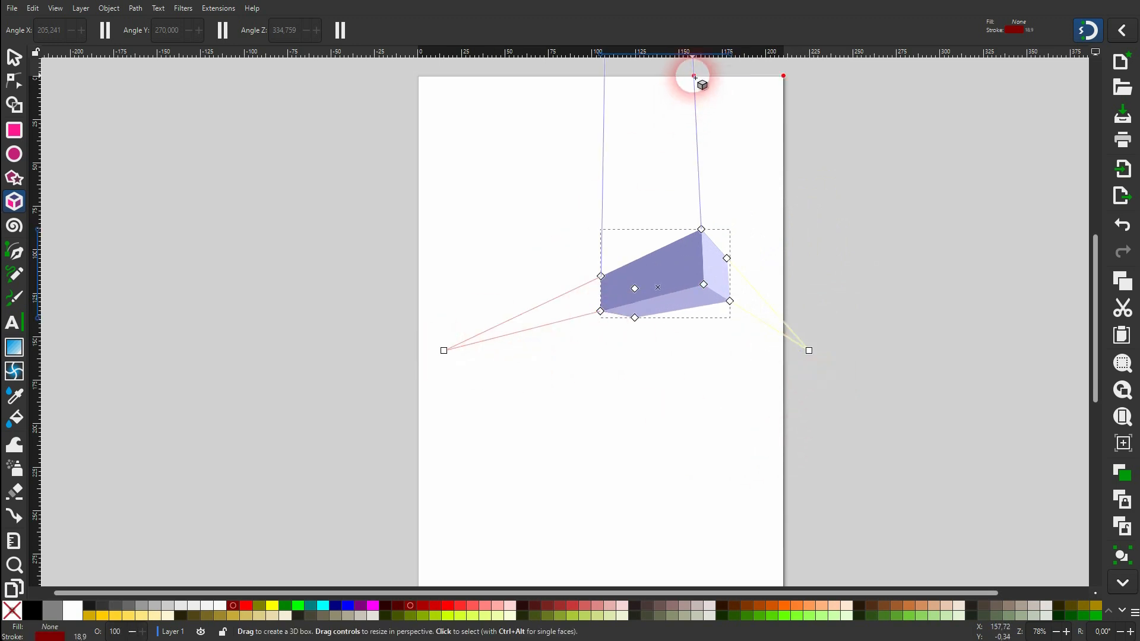
Reposition the box's vanishing points, bringing Y down onto the page above the box and raising the Z and X points
scroll(681, 135, "down", 6)
scroll(680, 135, "up", 18)
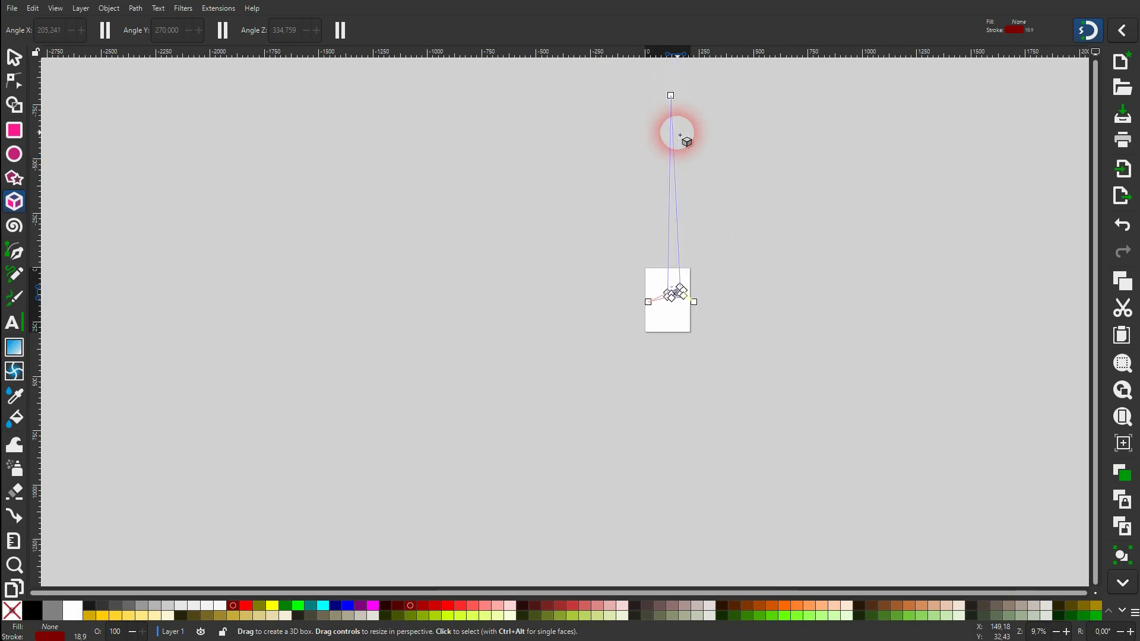
scroll(679, 196, "down", 5)
left_click_drag(679, 154, 675, 414)
scroll(675, 413, "up", 5, "ctrl")
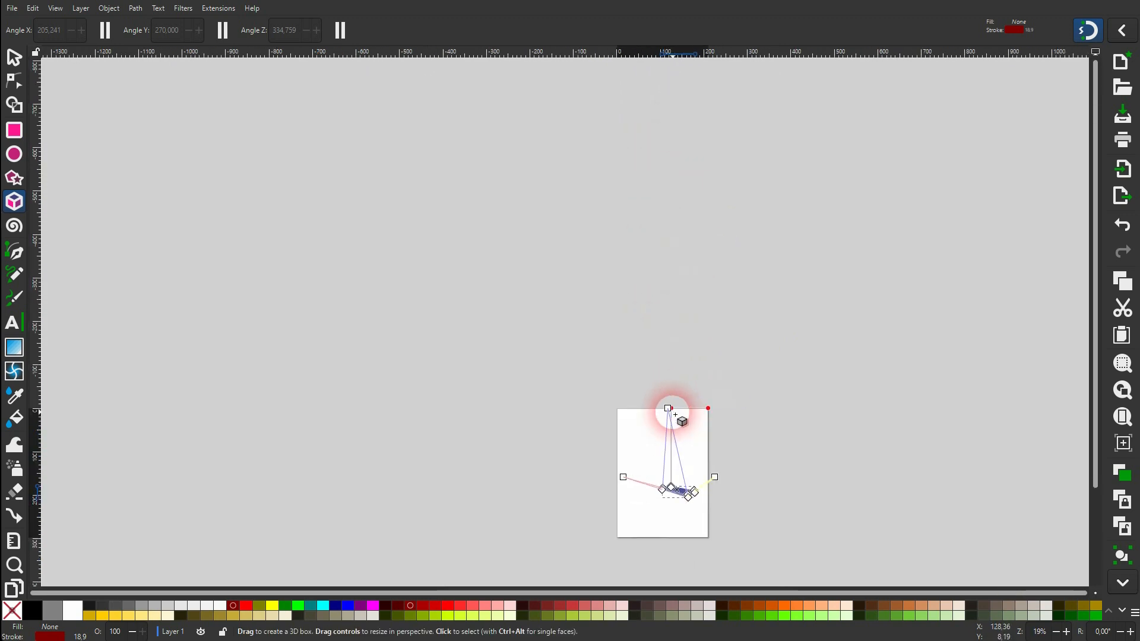
scroll(675, 414, "up", 9)
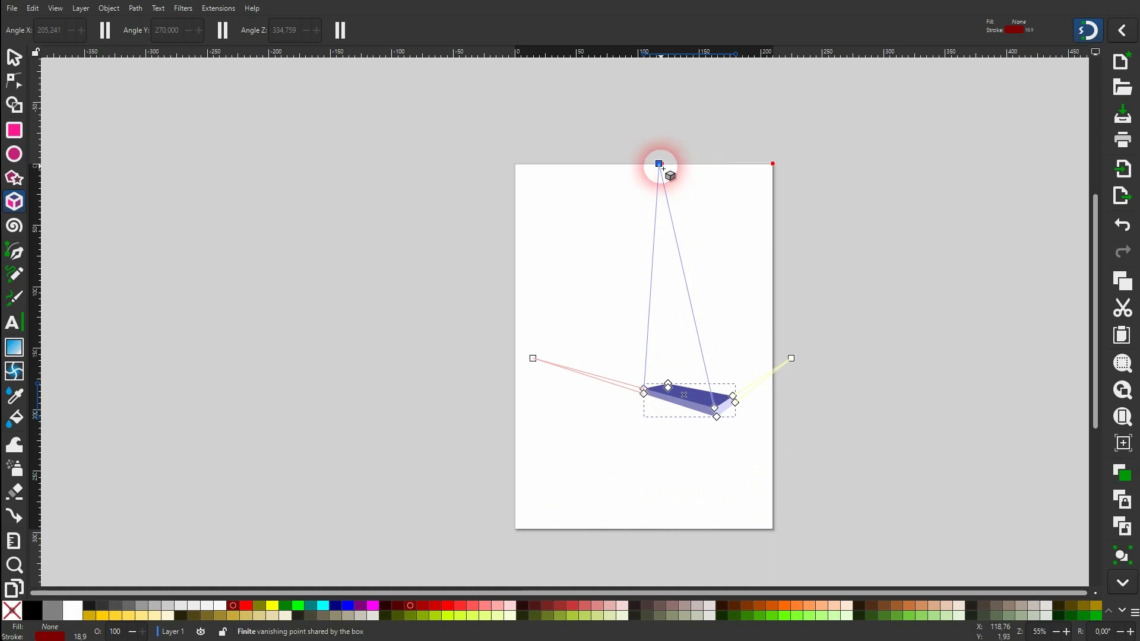
left_click_drag(659, 164, 692, 268)
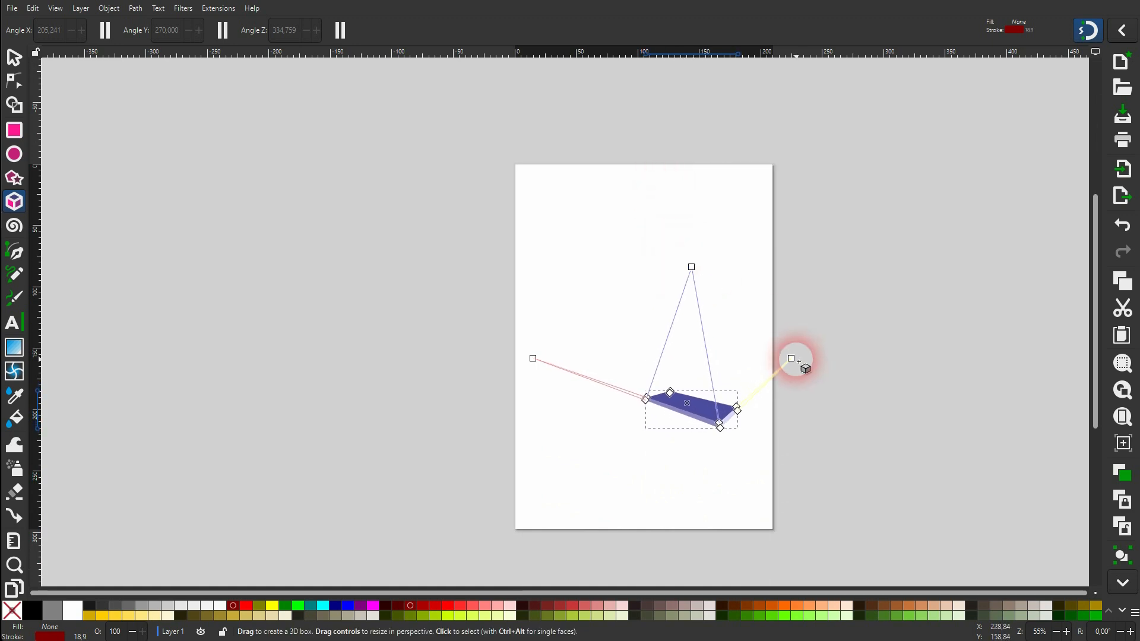
left_click_drag(795, 360, 866, 315)
left_click_drag(533, 358, 541, 328)
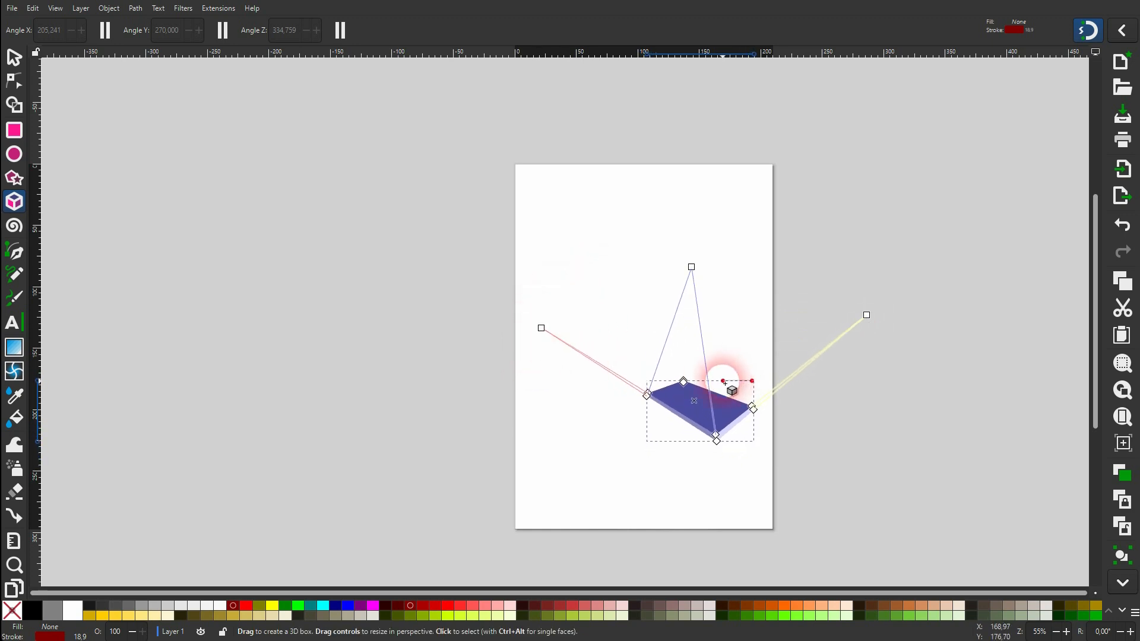
Make the box's Y and X vanishing points infinite and stretch the box taller by its front corner
left_click(224, 31)
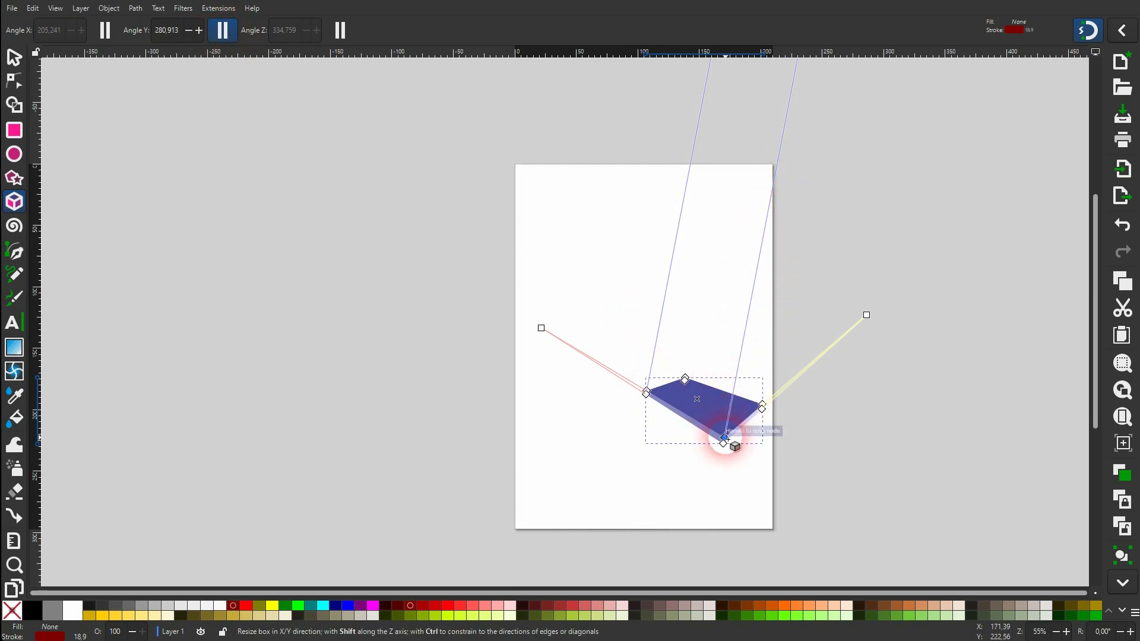
left_click_drag(725, 438, 740, 339)
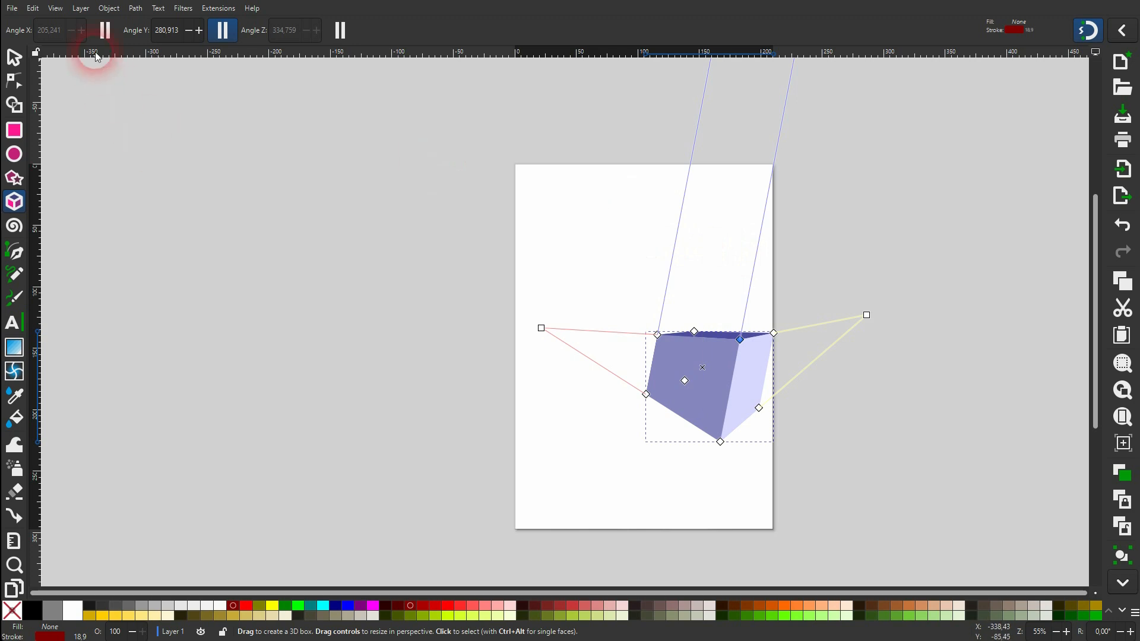
left_click(107, 34)
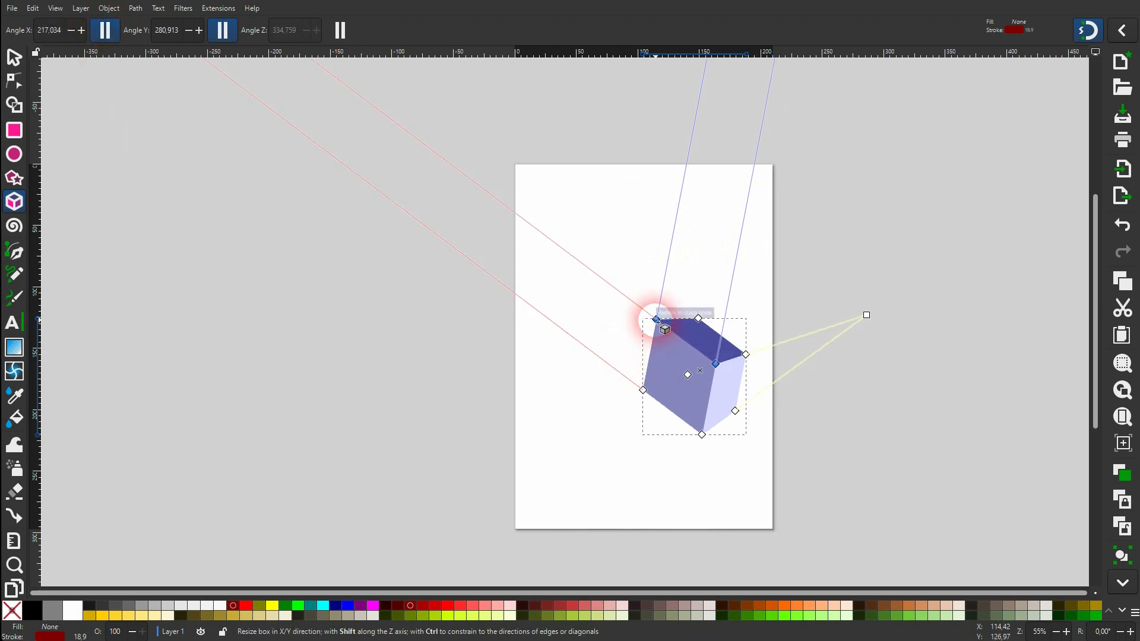
Raise the Z vanishing point farther from the page, and make the X point finite, placing it inside the page's left half
left_click_drag(867, 316, 932, 216)
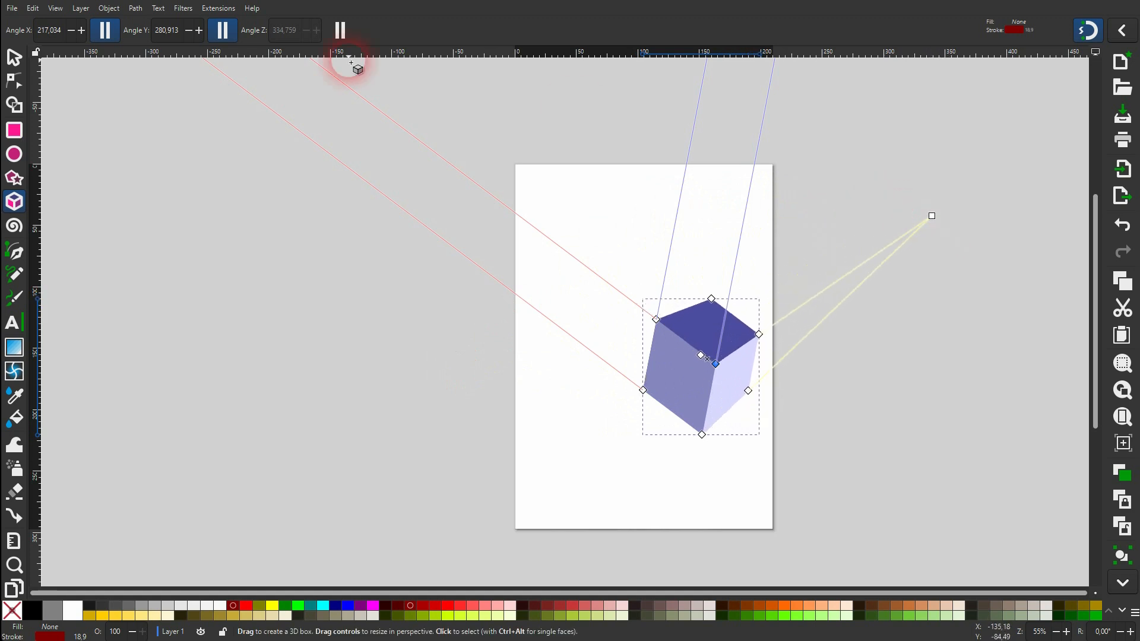
left_click(95, 37)
left_click_drag(543, 326, 579, 285)
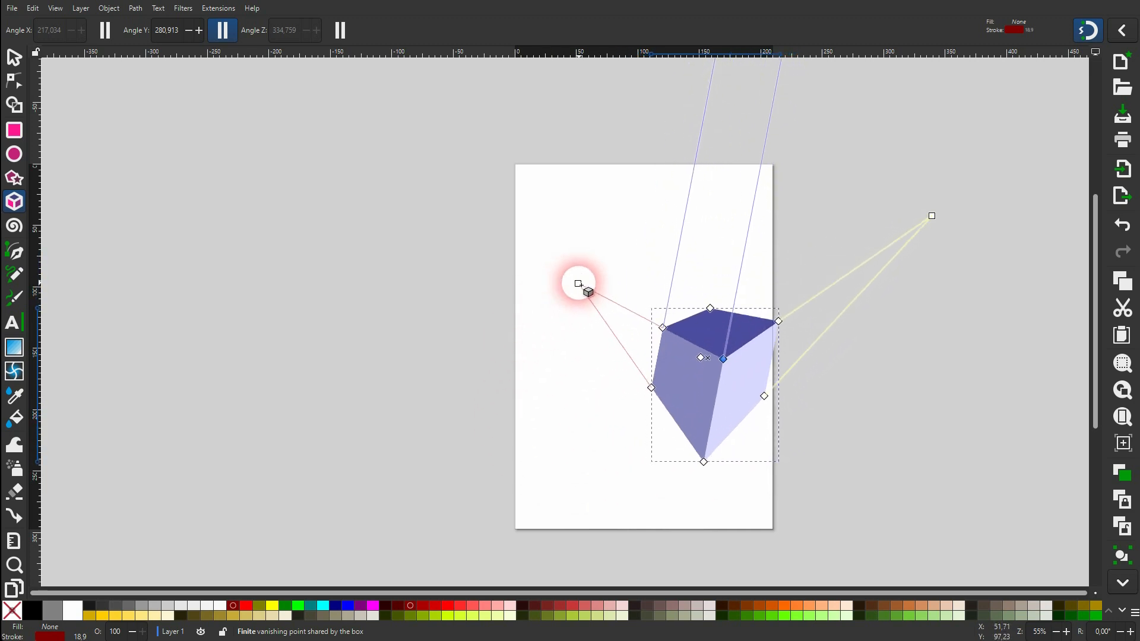
Increase the Y vanishing direction's angle to 291.713
left_click(102, 32)
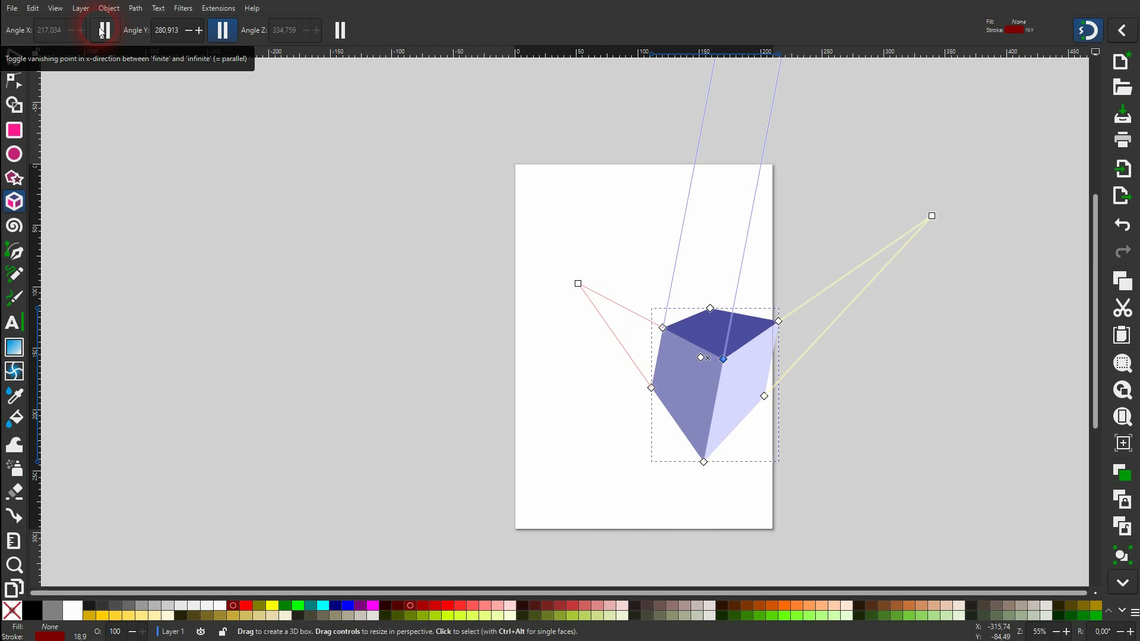
left_click(190, 34)
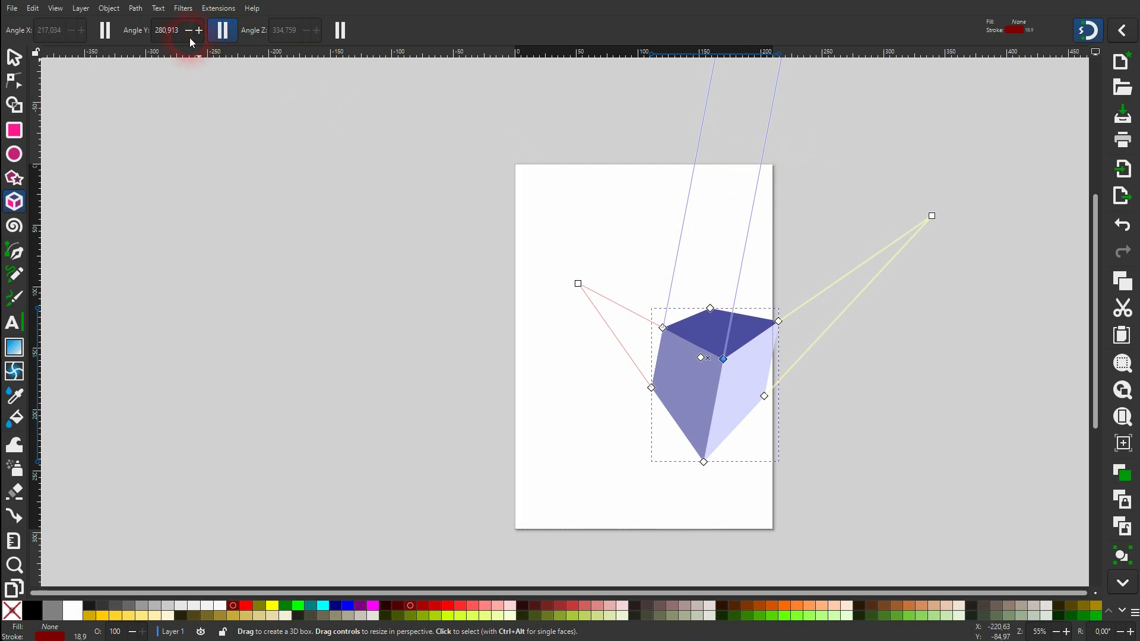
left_click_drag(191, 37, 198, 34)
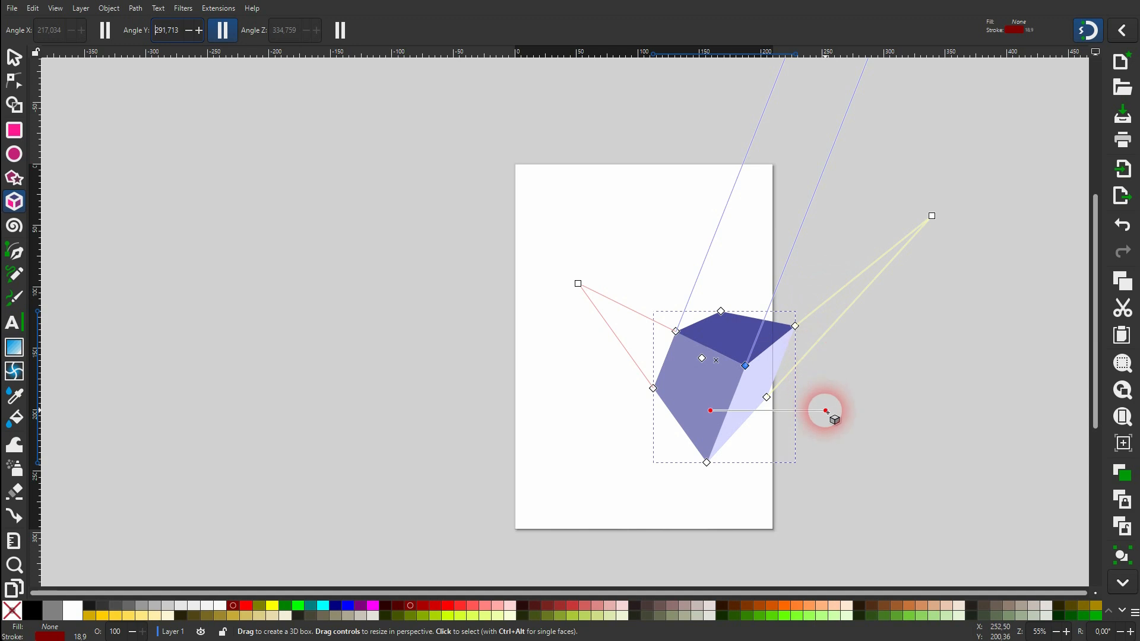
Reshape the box with its corner handles, extending it toward the Z and X vanishing points
scroll(825, 411, "up", 1, "ctrl")
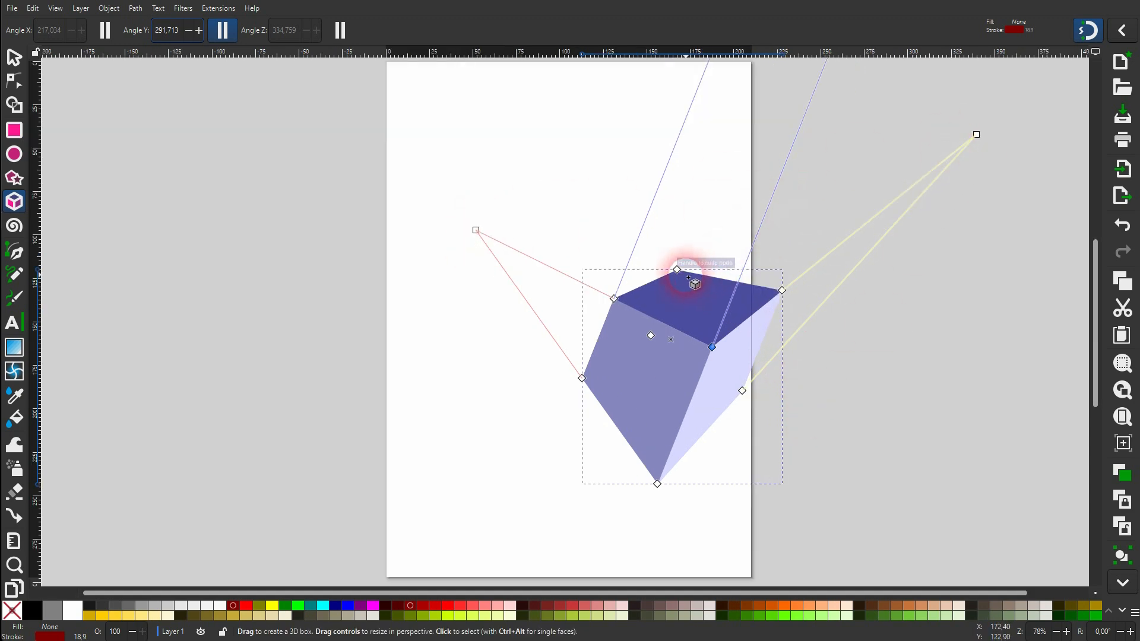
left_click_drag(685, 275, 783, 320)
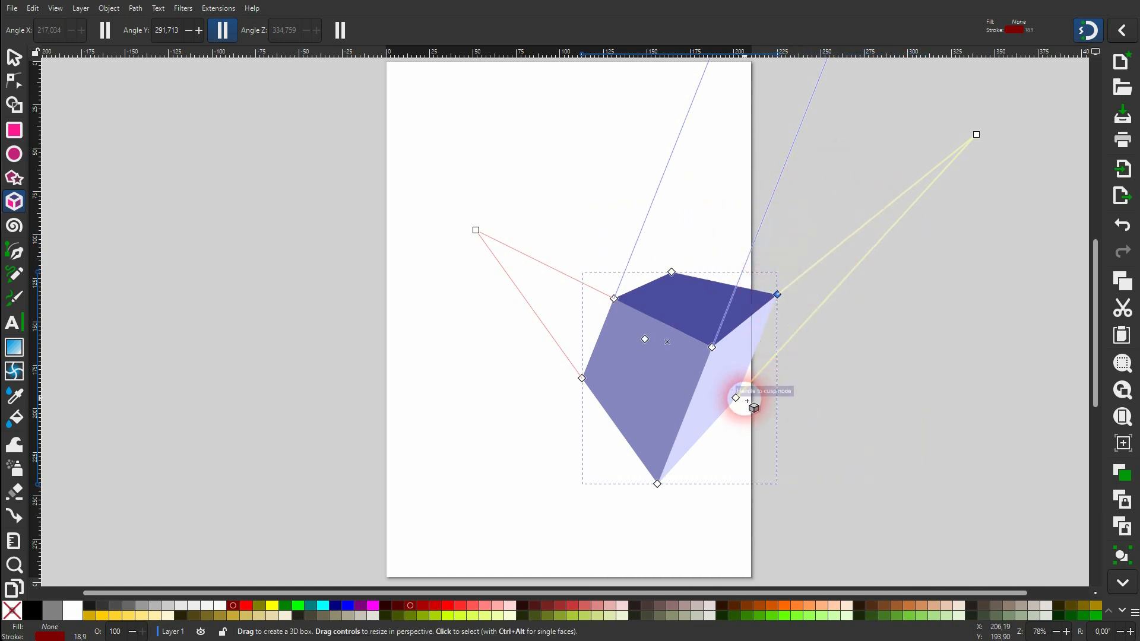
left_click_drag(737, 397, 822, 306)
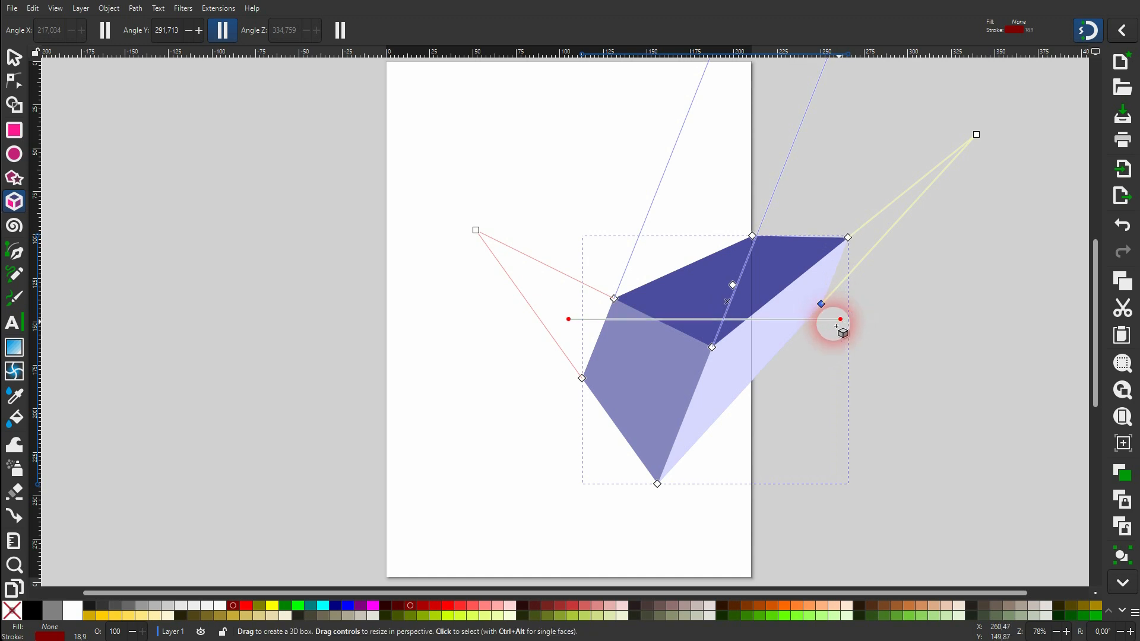
mouse_move(614, 298)
left_mouse_down()
mouse_move(560, 262)
mouse_move(604, 295)
left_mouse_up()
left_click_drag(574, 367, 543, 334)
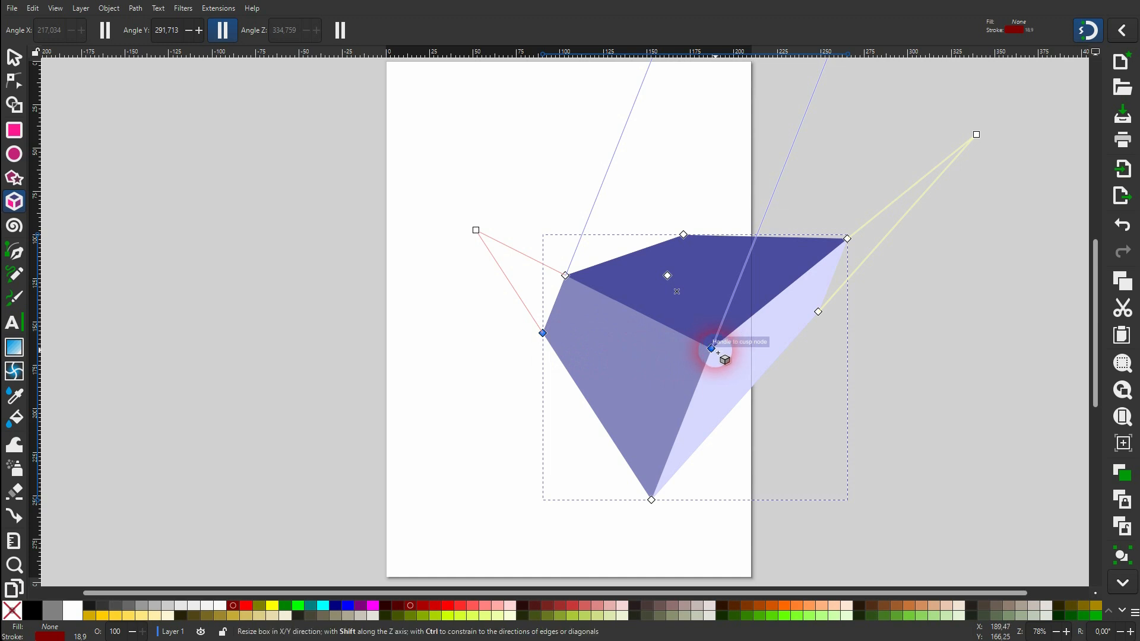
Resize the box further with its front, rear and bottom corner handles, and shift it in perspective by its centre
left_click_drag(718, 352, 581, 269)
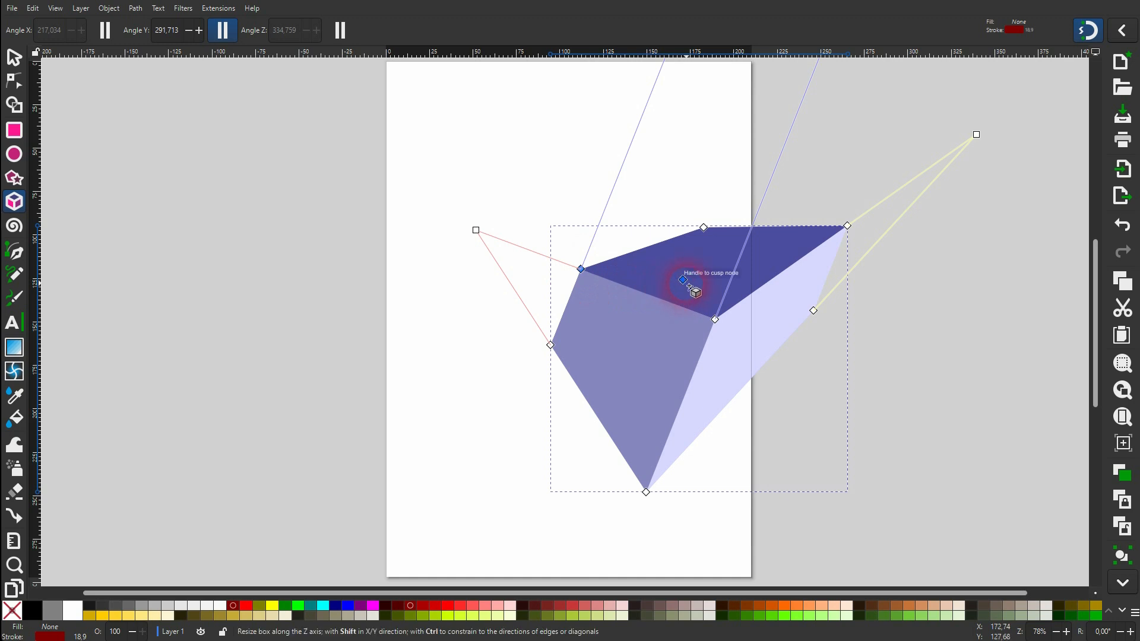
left_click_drag(686, 283, 522, 433)
left_click_drag(493, 374, 633, 305)
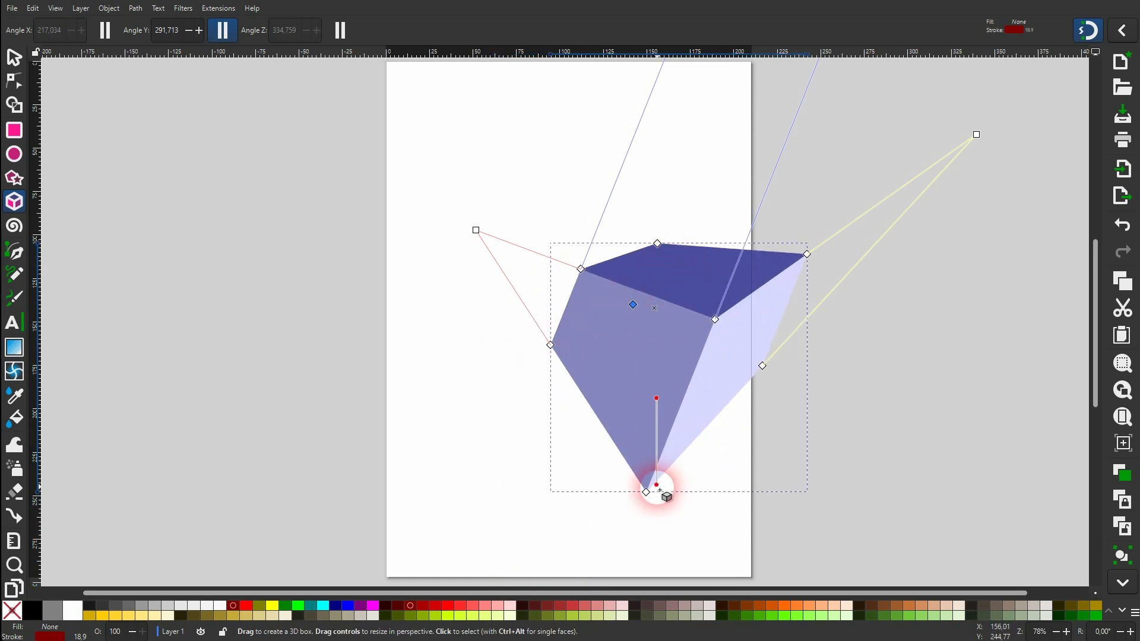
left_click_drag(647, 492, 682, 188)
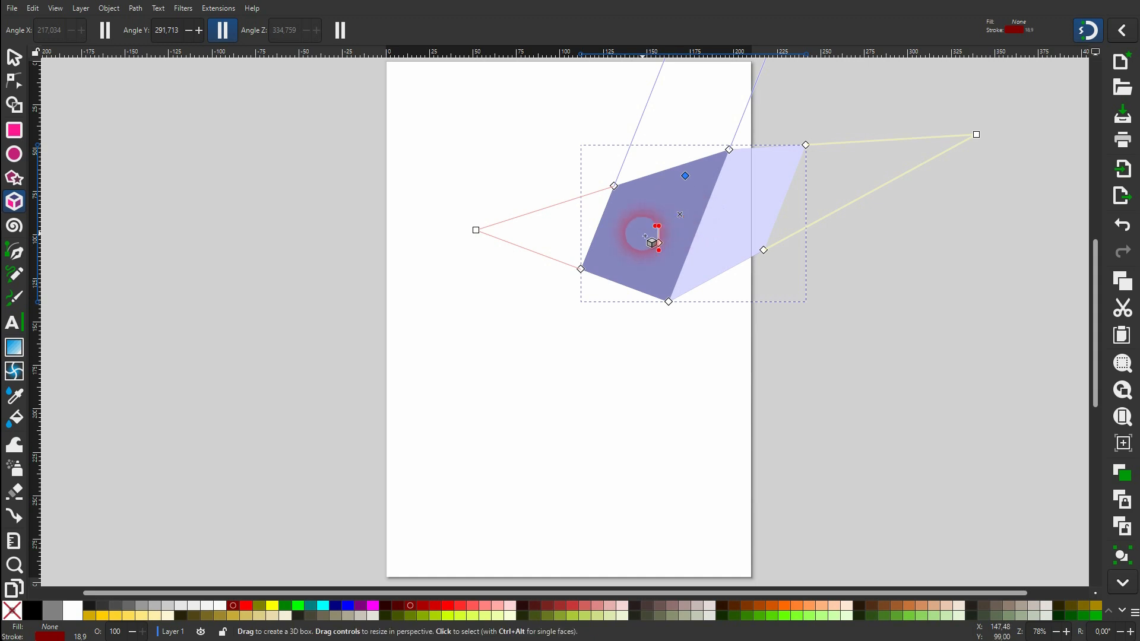
mouse_move(681, 216)
left_mouse_down()
mouse_move(644, 237)
mouse_move(643, 369)
mouse_move(594, 309)
mouse_move(563, 411)
mouse_move(665, 226)
left_mouse_up()
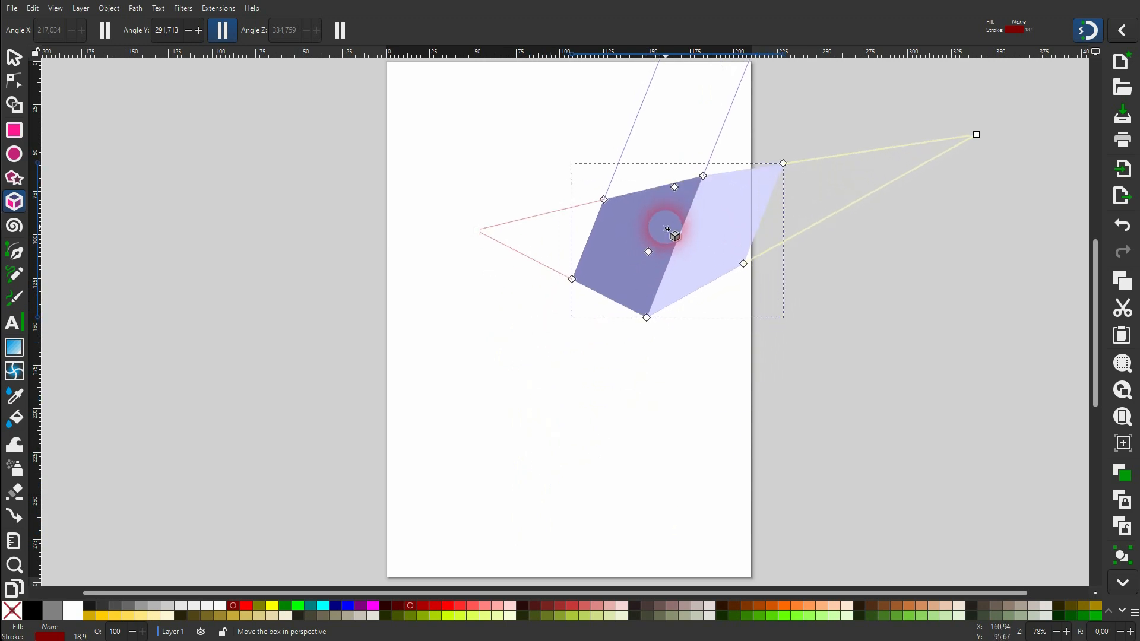
Select the whole 3D box and delete it from the page
scroll(784, 319, "up", 4)
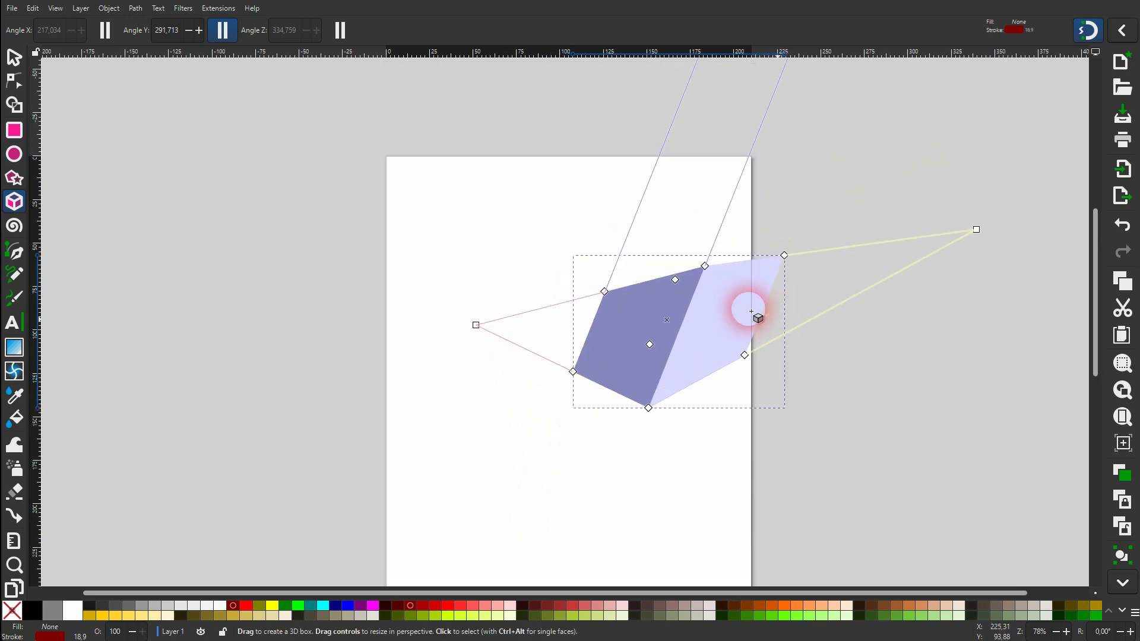
left_click(15, 56)
left_click(677, 301)
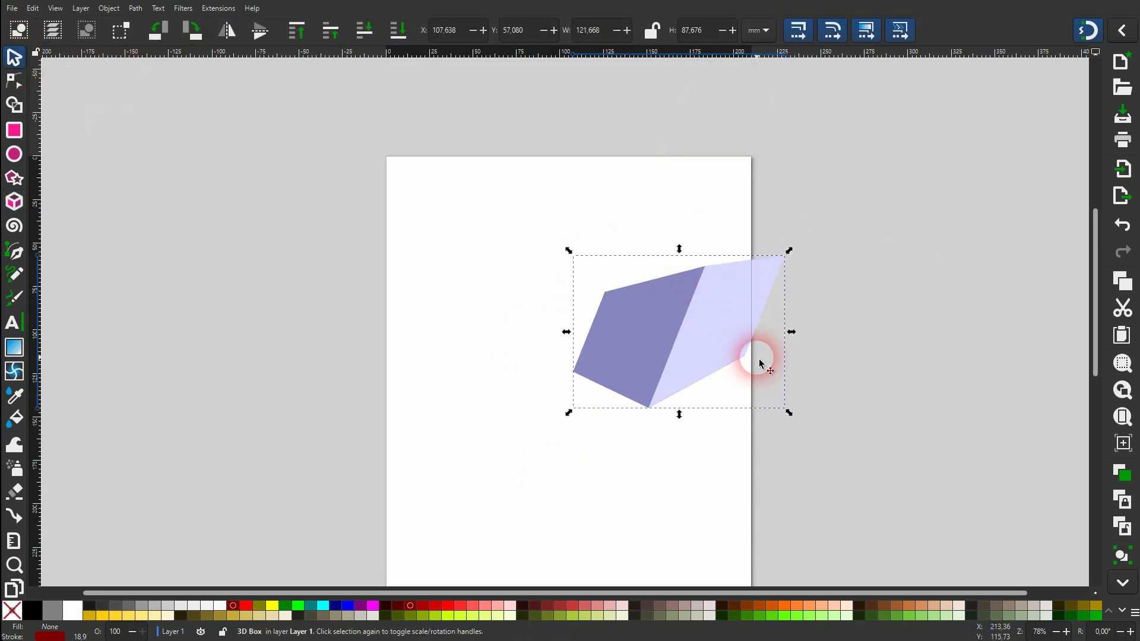
key("Delete")
left_click(73, 242)
Draw a new 3D box across the middle of the page, starting beside the X vanishing point
left_click(15, 202)
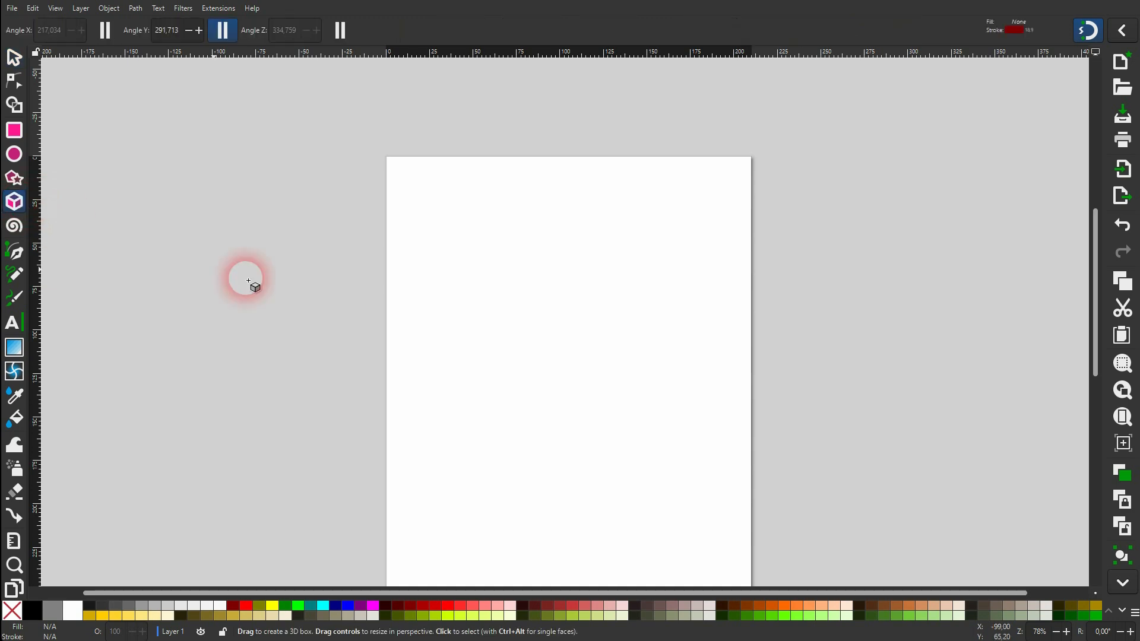
left_click_drag(501, 326, 579, 391)
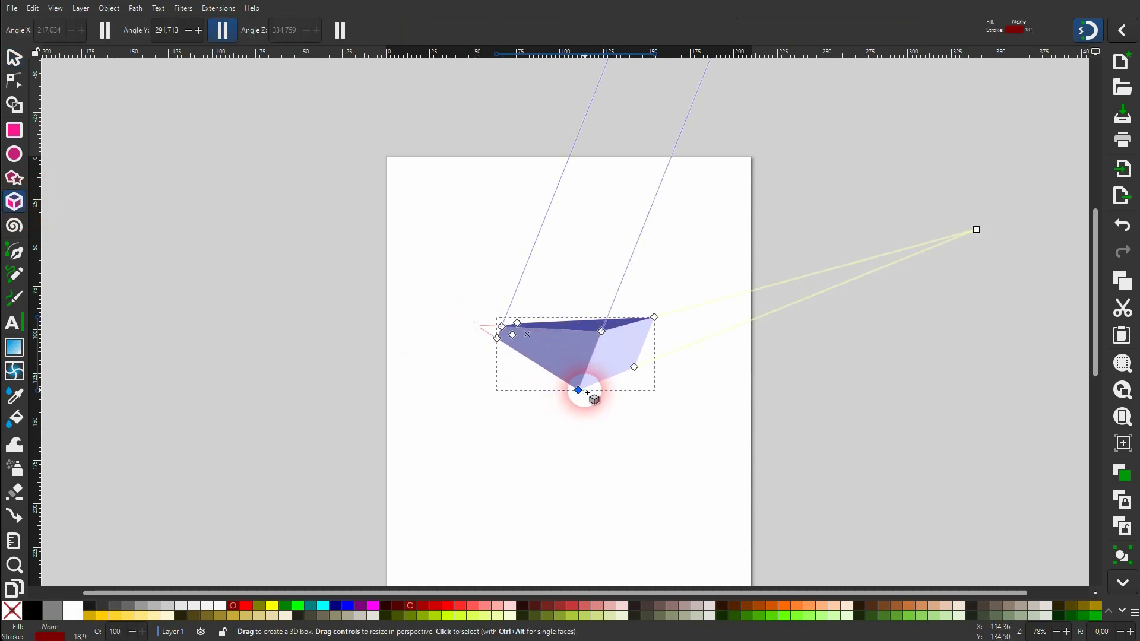
left_click_drag(624, 361, 633, 367)
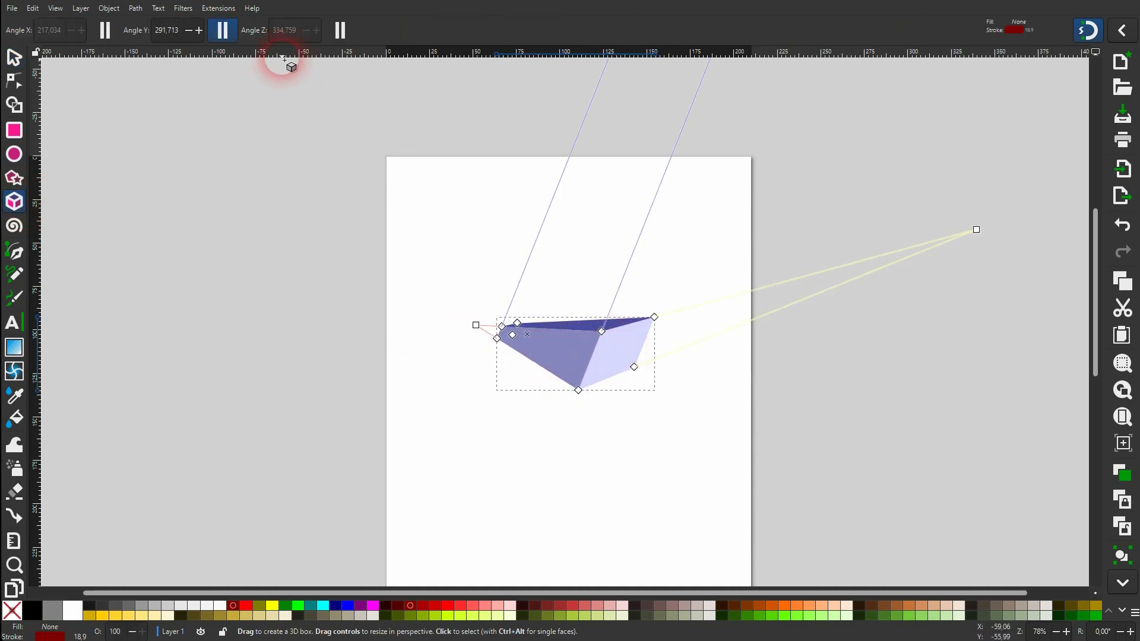
Make the Y vanishing point finite and place it above the box, bringing Z closer to the page and X farther left
left_click(224, 36)
left_click_drag(675, 314, 655, 212)
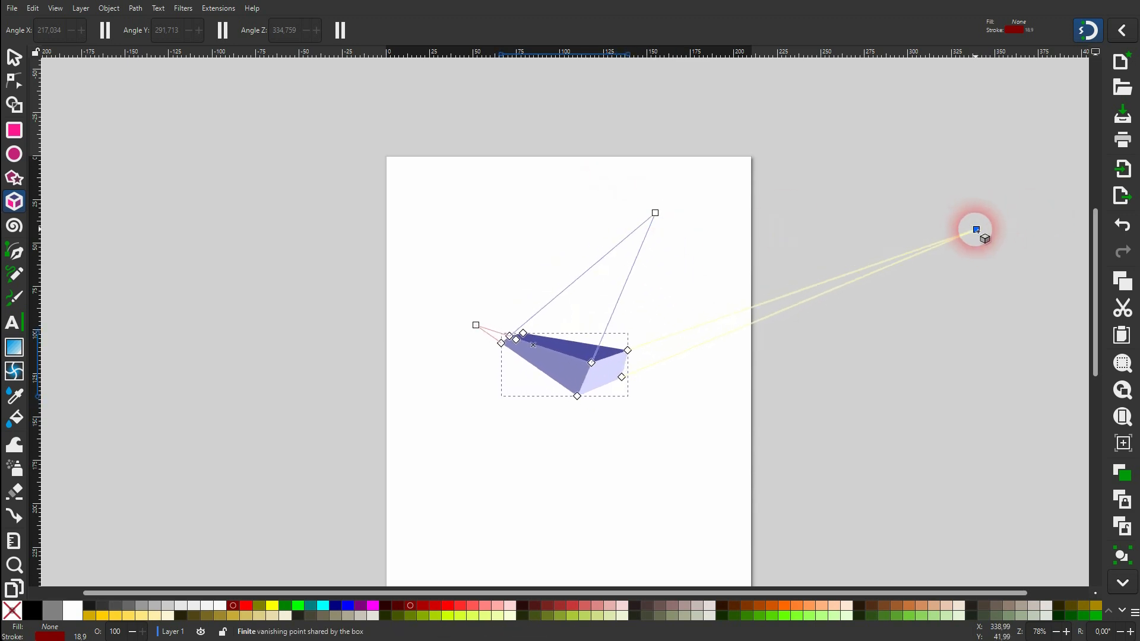
left_click_drag(976, 230, 827, 268)
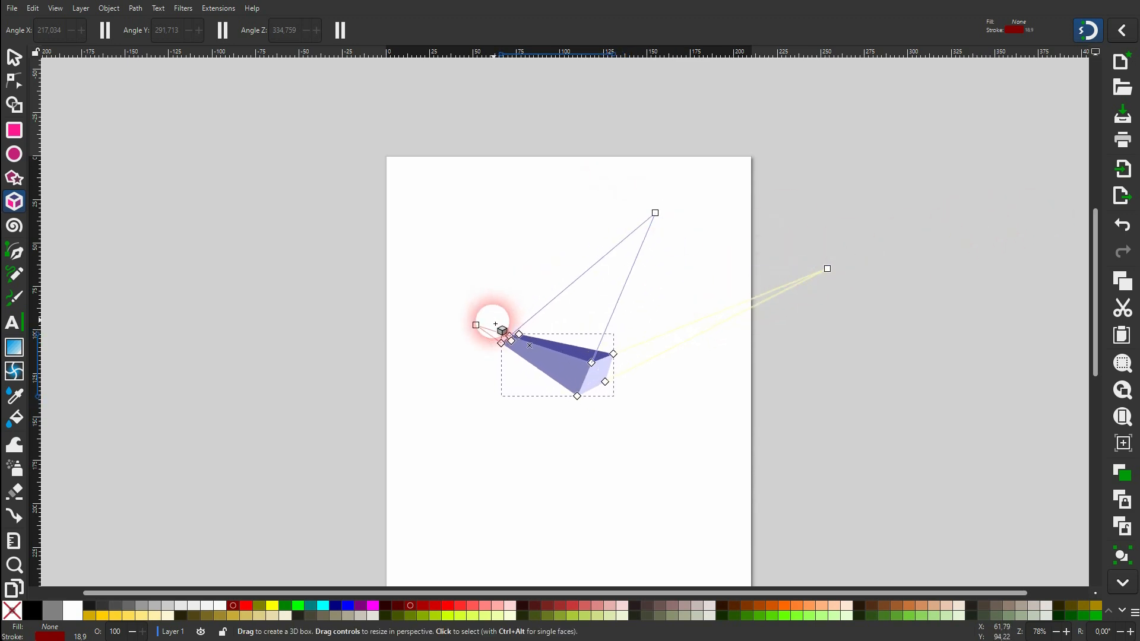
left_click_drag(474, 326, 436, 305)
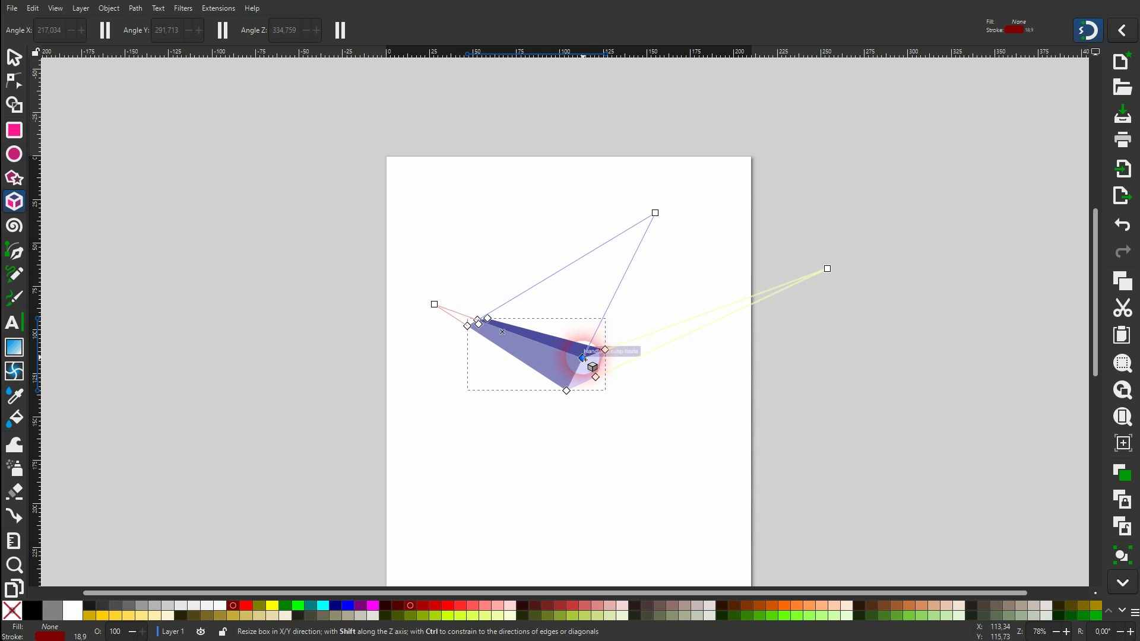
Enlarge the box in perspective with its corner handles, extending the front edge downward and adjusting the top face and depth
left_click_drag(585, 359, 601, 267)
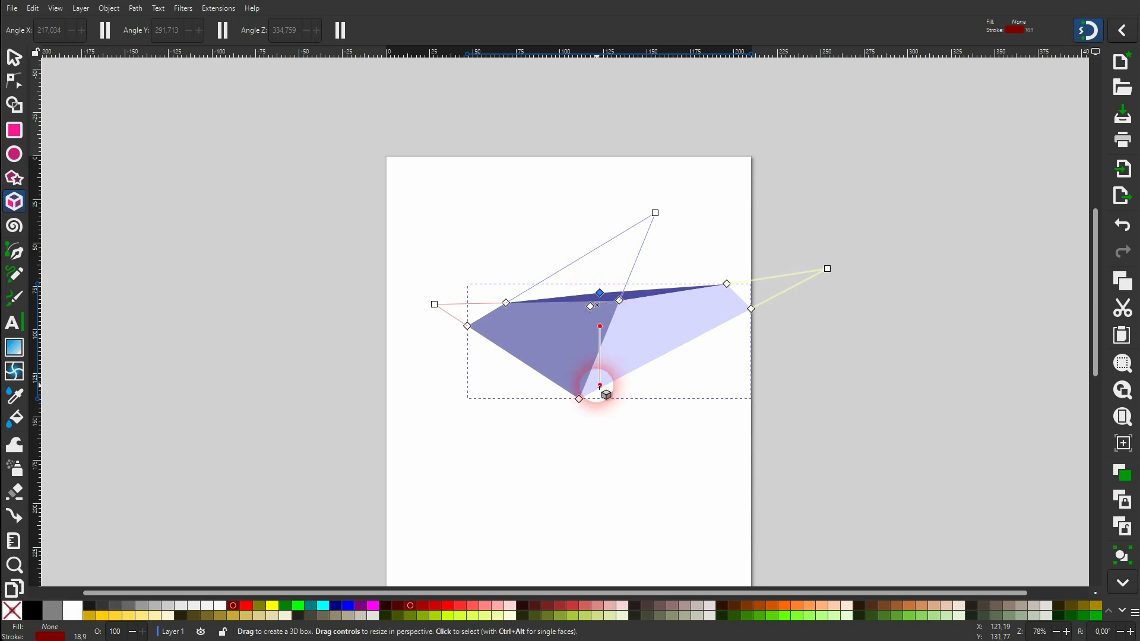
left_click_drag(579, 400, 560, 455)
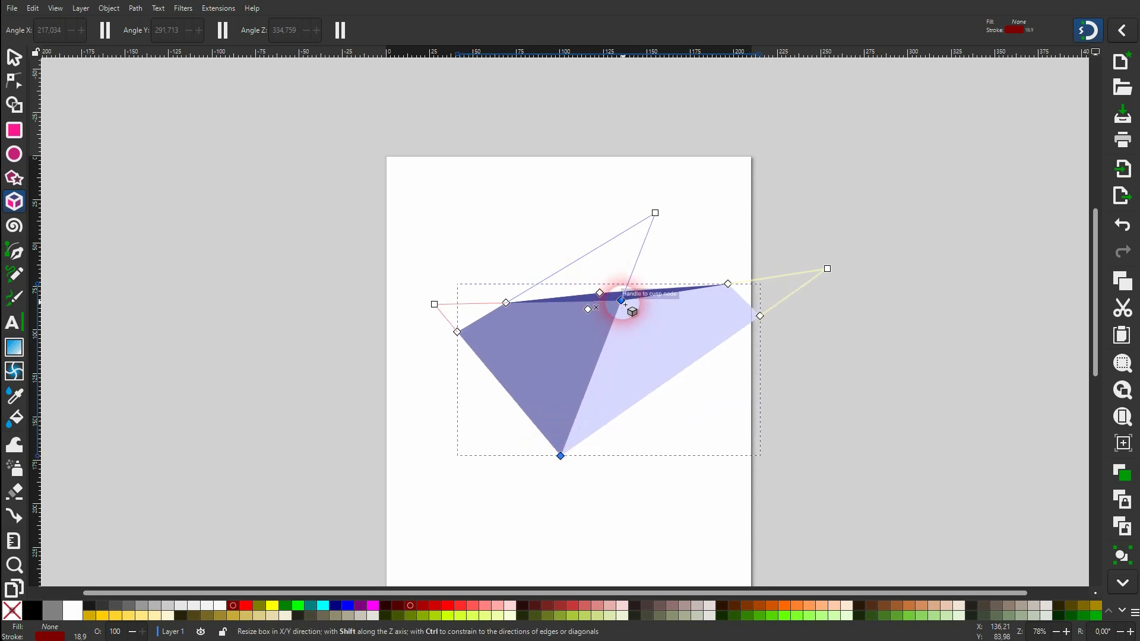
left_click_drag(625, 305, 588, 372)
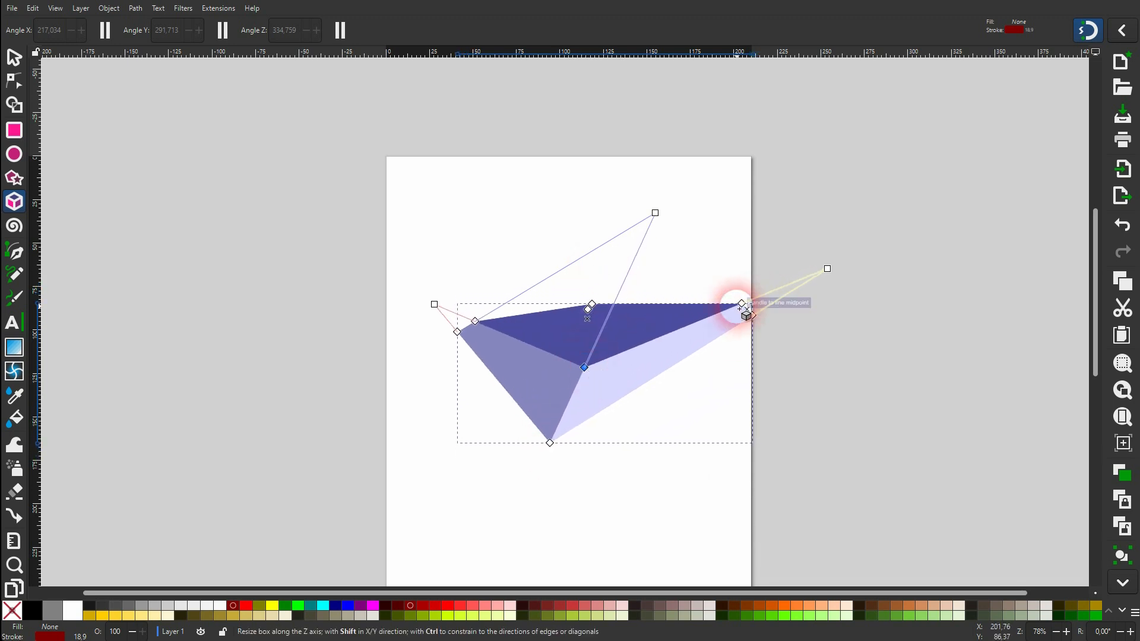
left_click_drag(740, 308, 694, 330)
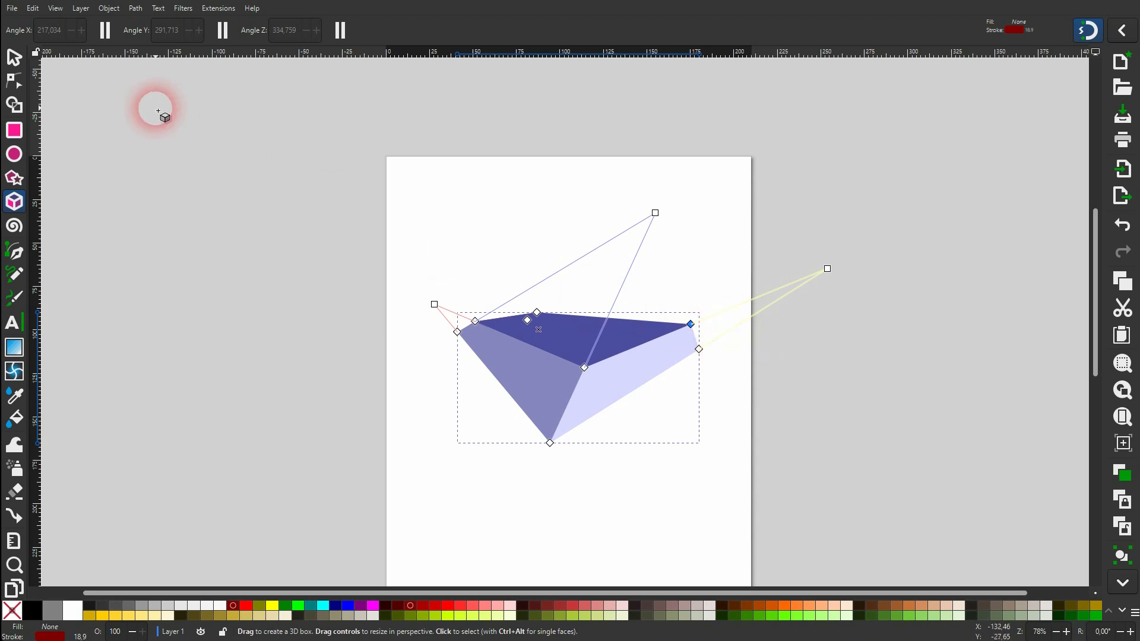
Move the finished 3D box up and right on the page, to about X 51.8 mm, Y 73.4 mm
left_click(14, 57)
left_click_drag(595, 389, 621, 338)
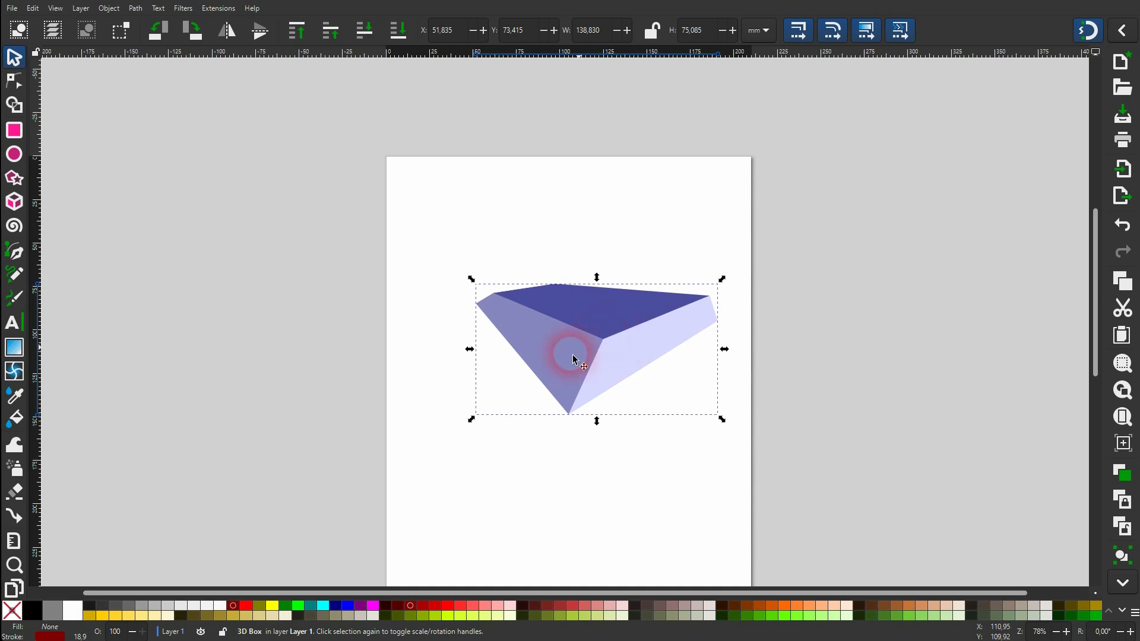
Try a red fill on the whole 3D box, and undo the fill
left_click(250, 608)
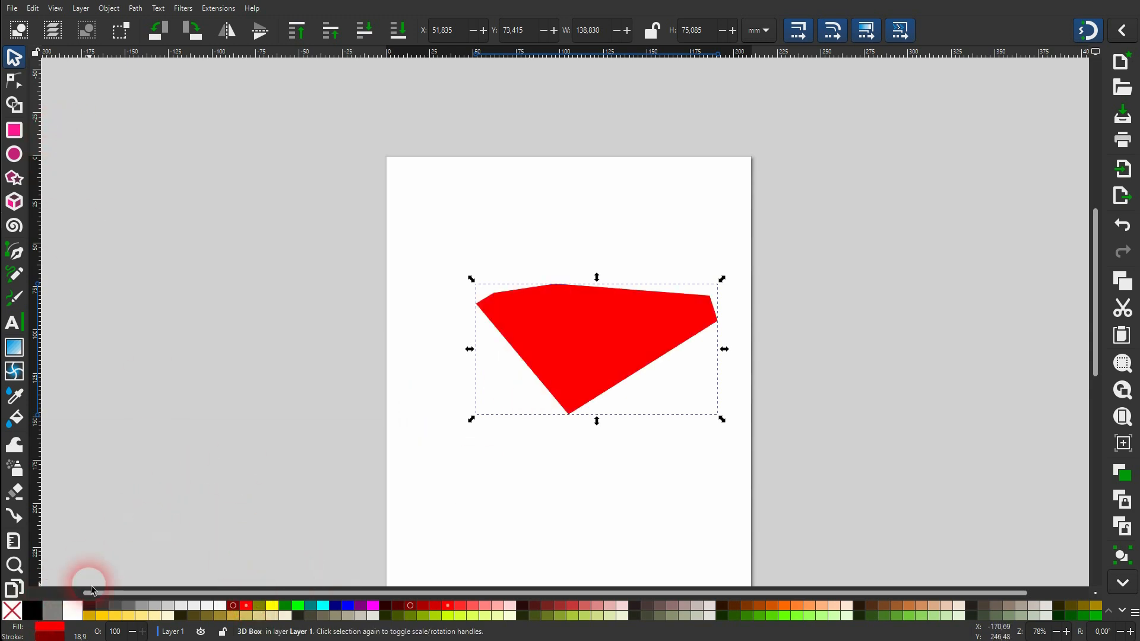
key("ctrl+z")
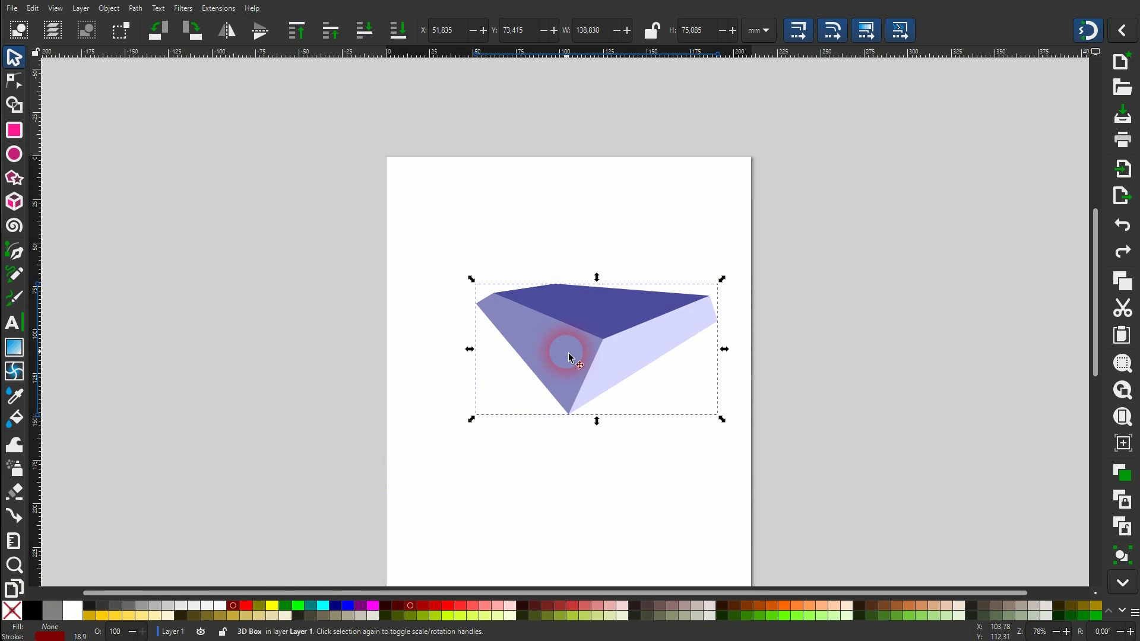
Ungroup the 3D box into separate face paths and clear the selection
scroll(569, 358, "down", 2)
left_click(110, 9)
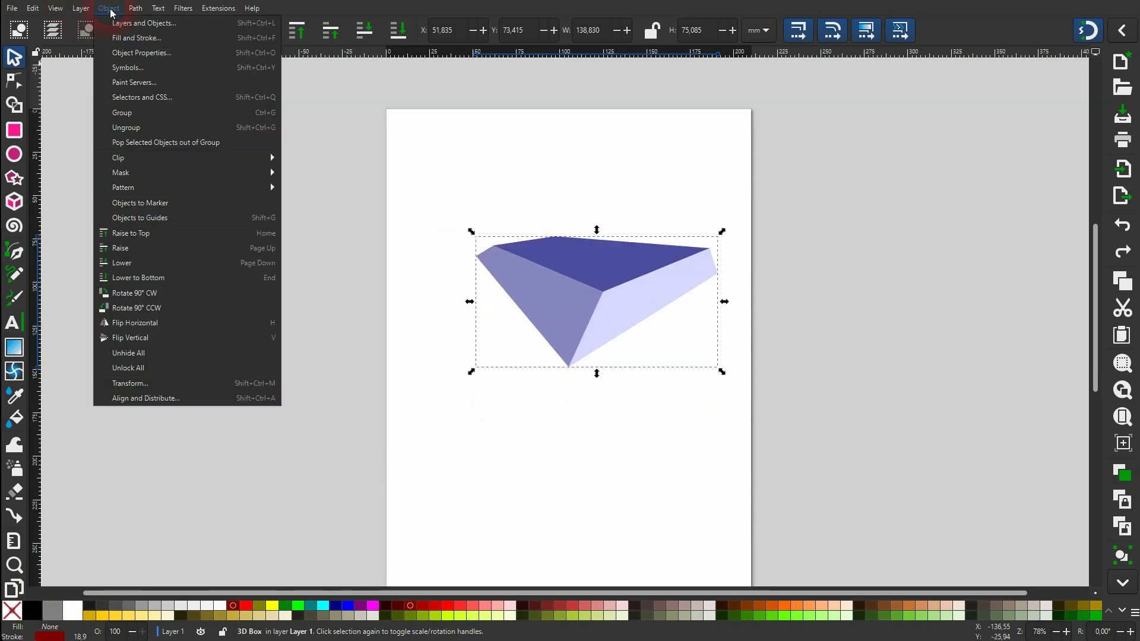
left_click(186, 126)
left_click(573, 162)
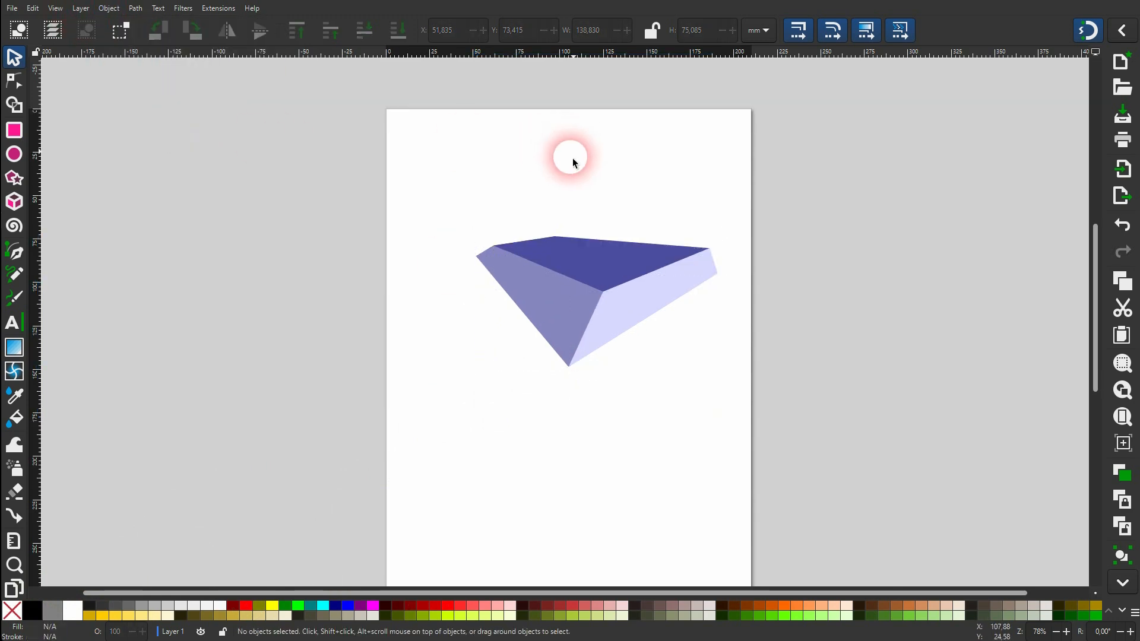
Try moving the top, right and left faces away from the box, and undo all three moves
left_click_drag(623, 250, 647, 192)
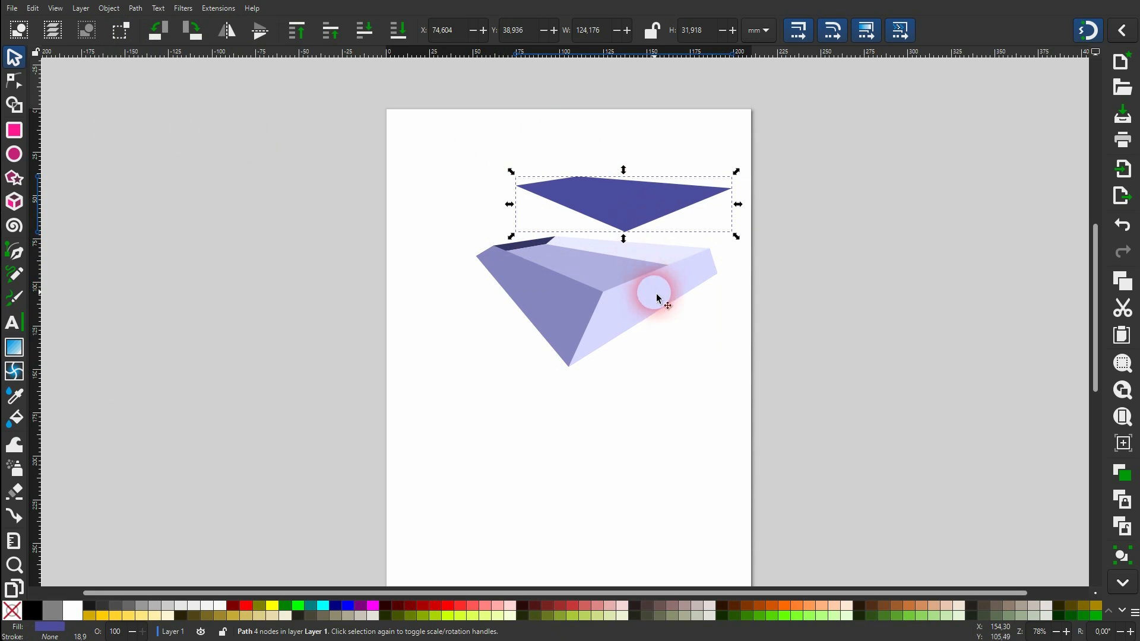
left_click_drag(657, 298, 754, 367)
left_click_drag(572, 336, 447, 400)
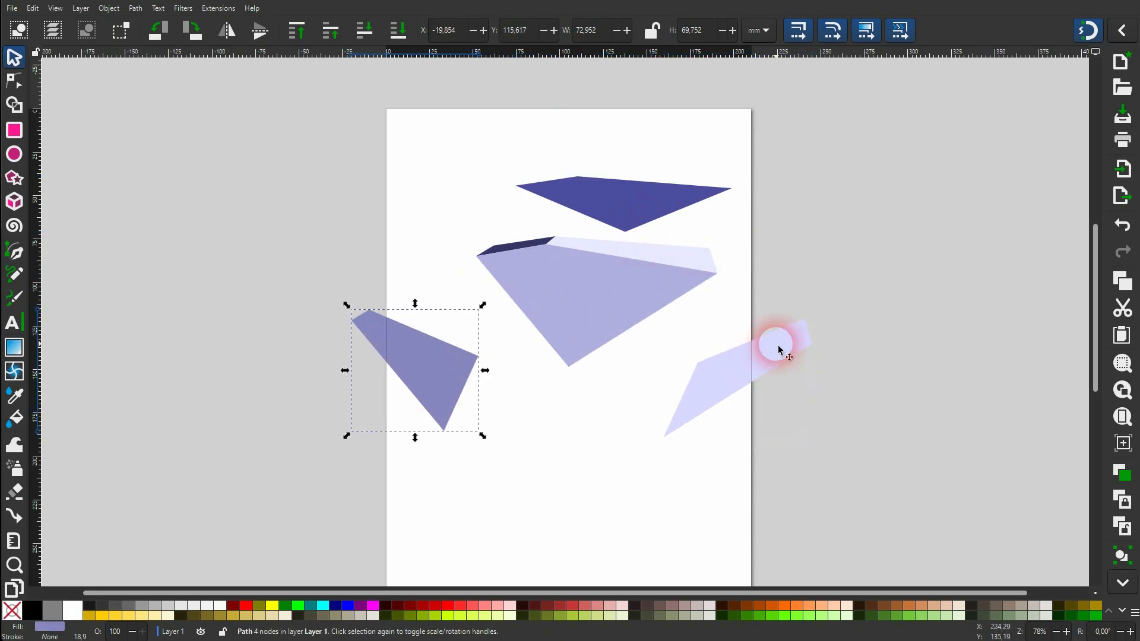
key("ctrl+z")
key("ctrl+z")
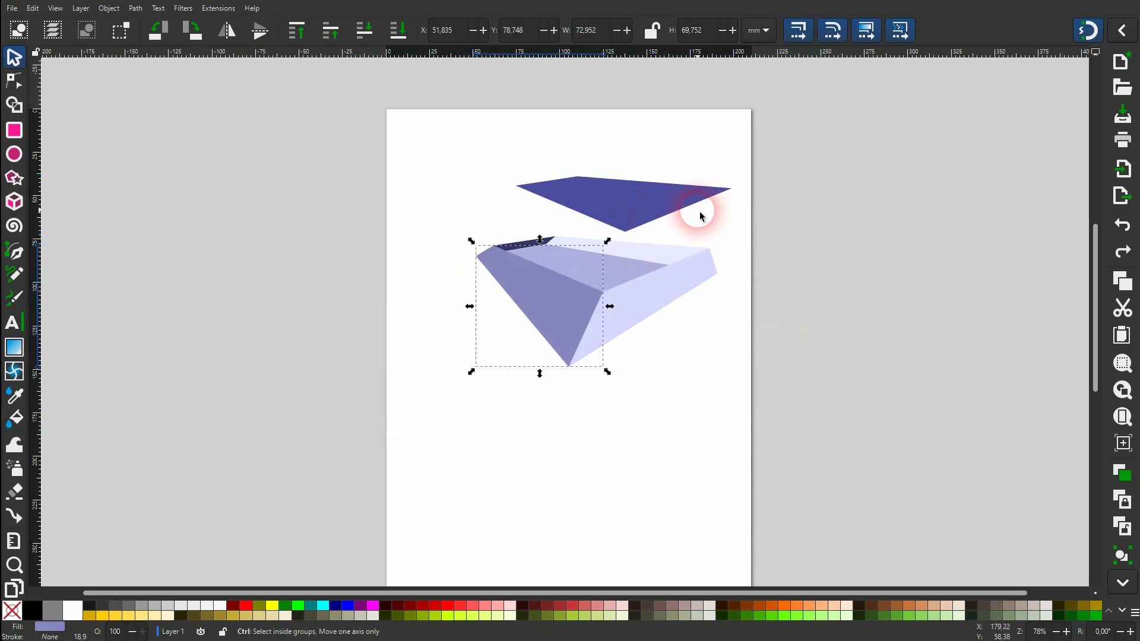
key("ctrl+z")
Recolor the box's faces: dark red for the top, bright red for the right and light red for the left
left_click(636, 282)
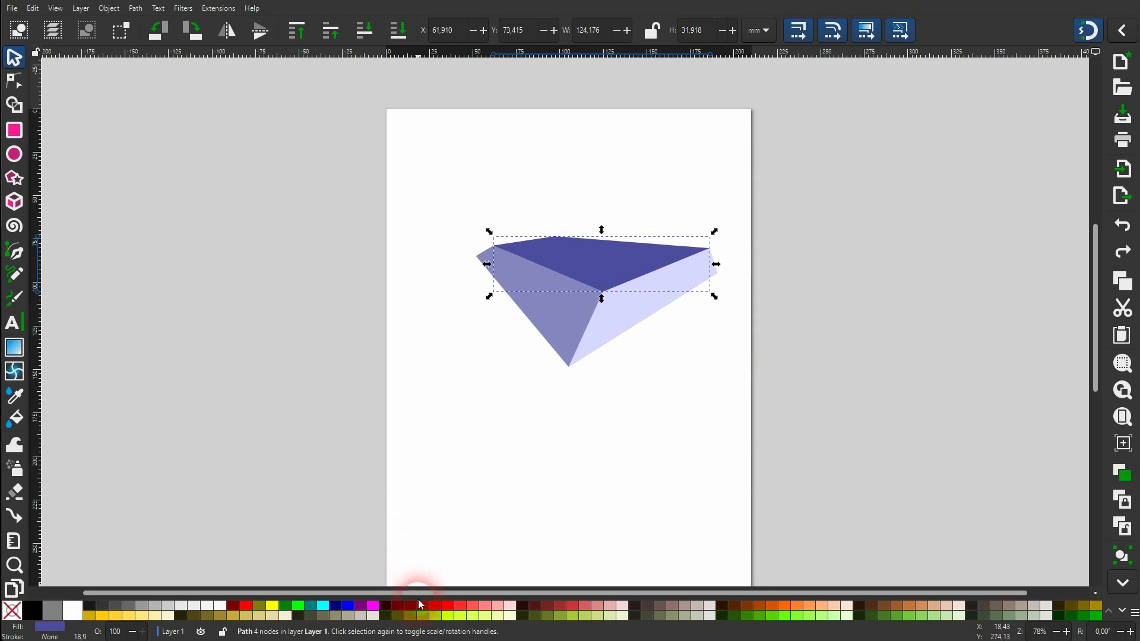
left_click(414, 610)
left_click(627, 315)
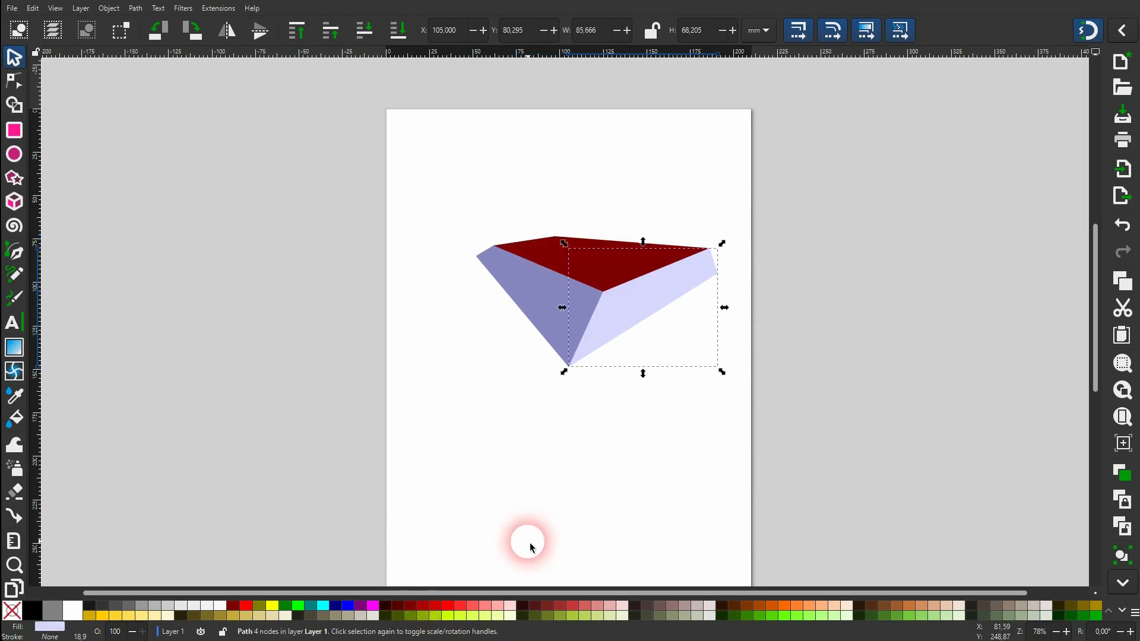
left_click(450, 613)
left_click(526, 295)
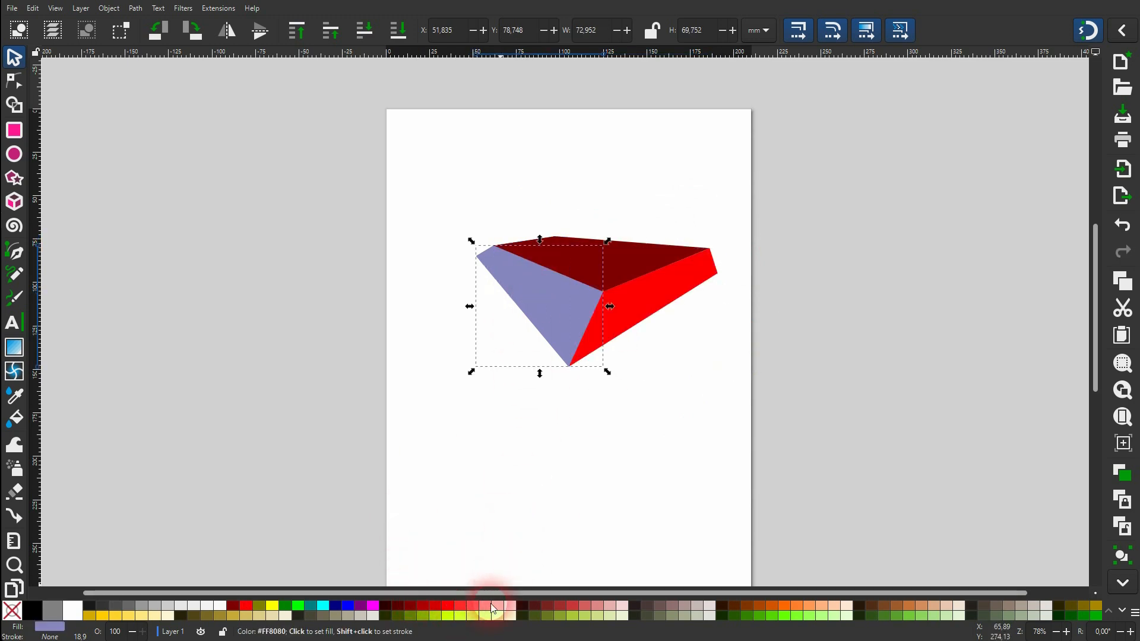
left_click(475, 612)
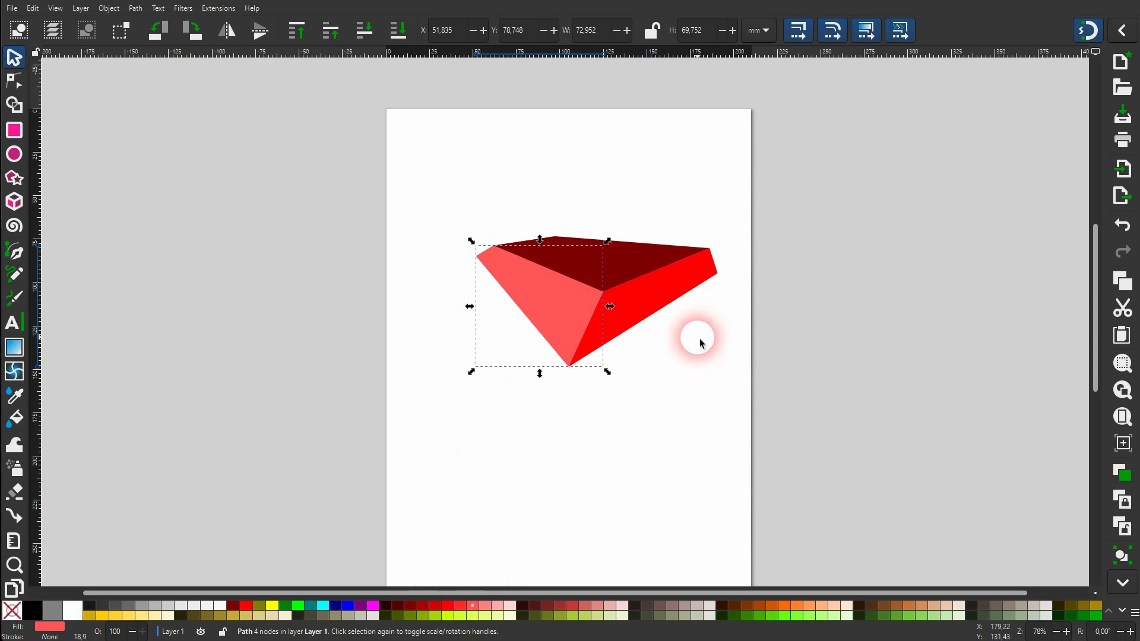
left_click(700, 345)
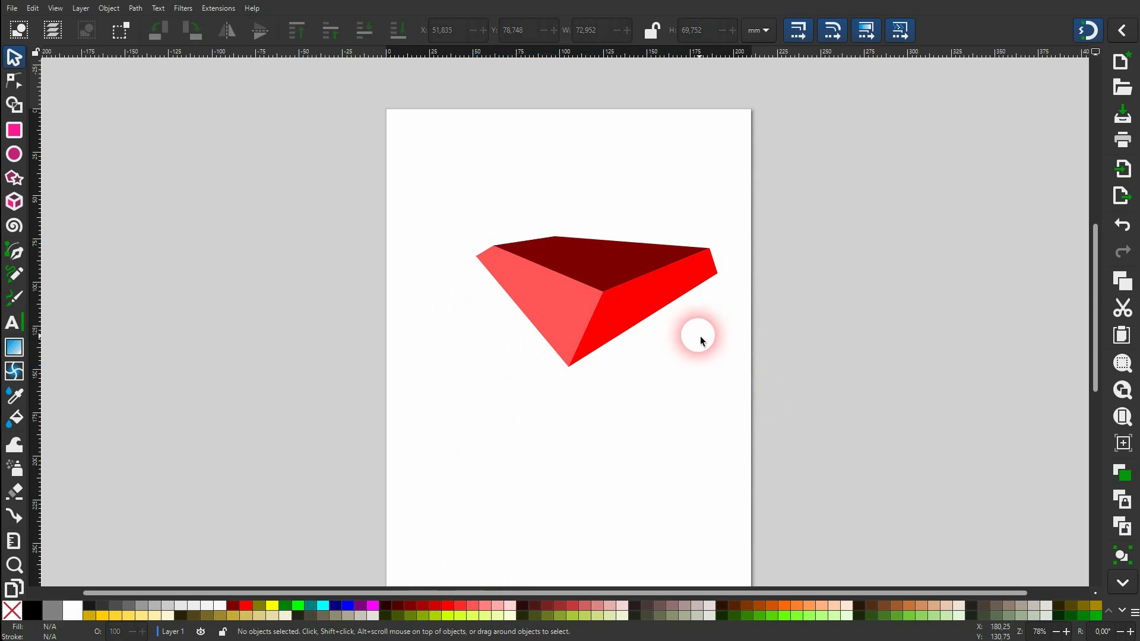
left_click(114, 12)
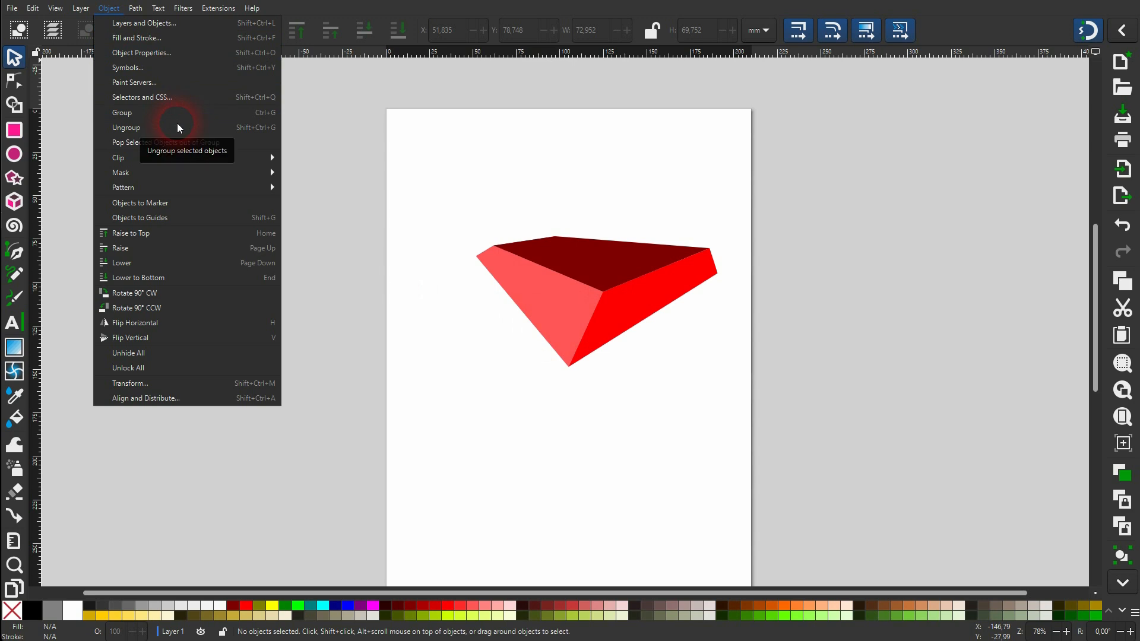